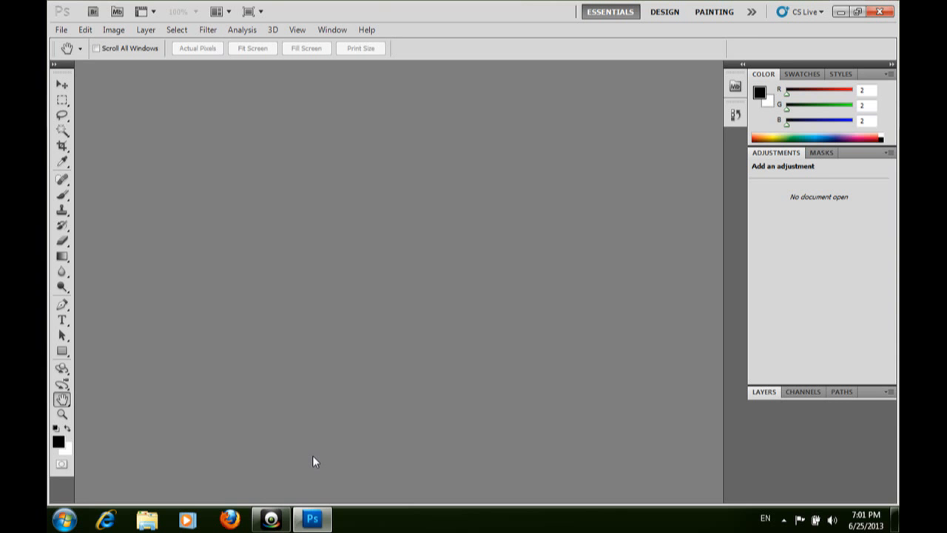
# Step: Create a new RGB document at the default Photoshop size, 7 × 5 inches at 72 pixels/inch with a white background
pyautogui.click(61, 30)
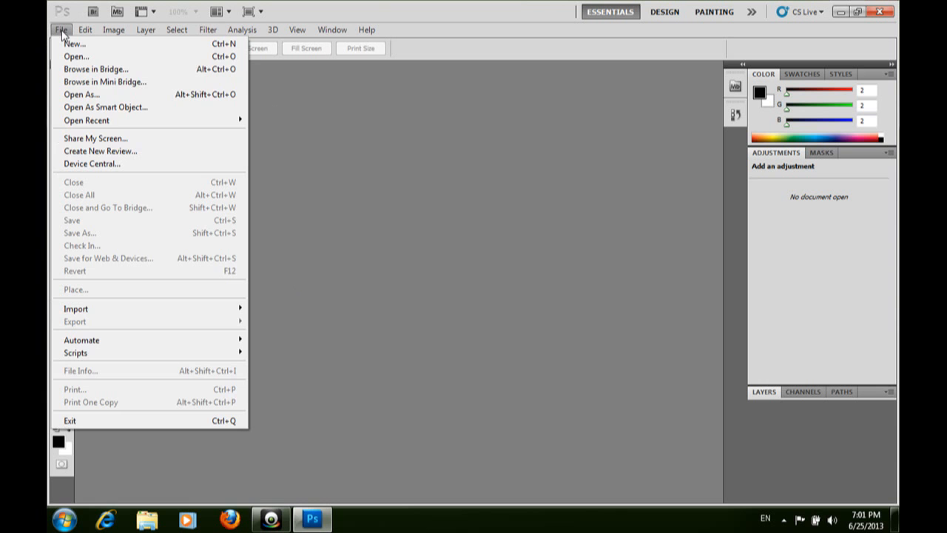
pyautogui.click(96, 44)
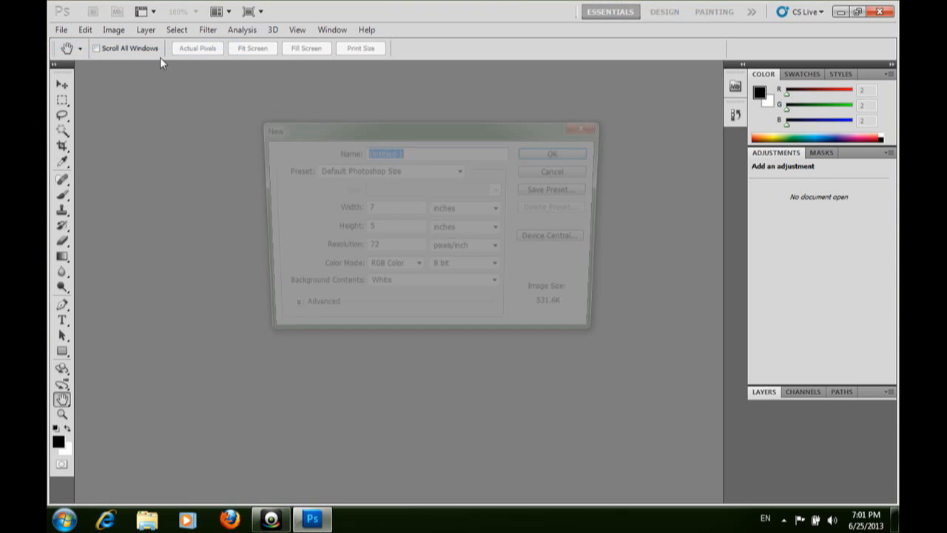
pyautogui.click(560, 152)
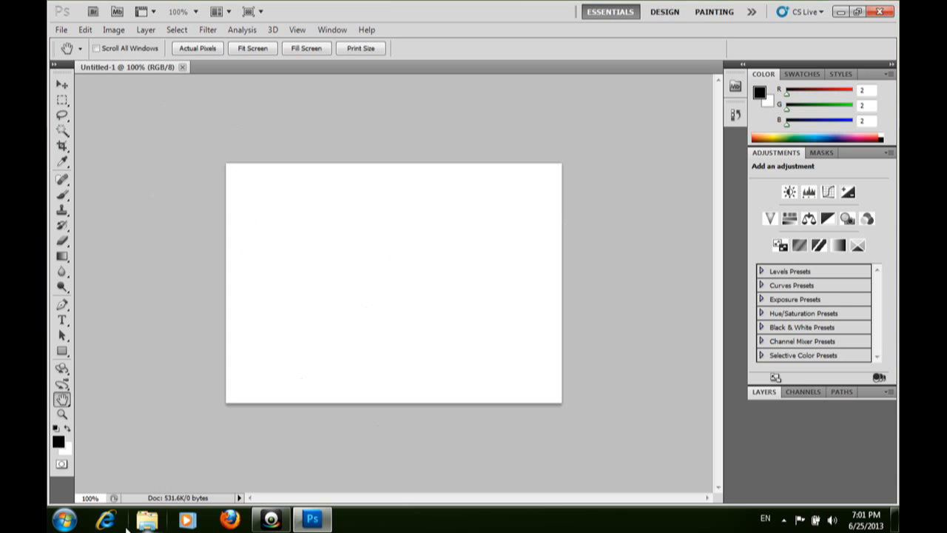
# Step: Add the text OLIVERTECHBLOG in black 48 pt Stencil and move it to the middle of the canvas
pyautogui.click(62, 320)
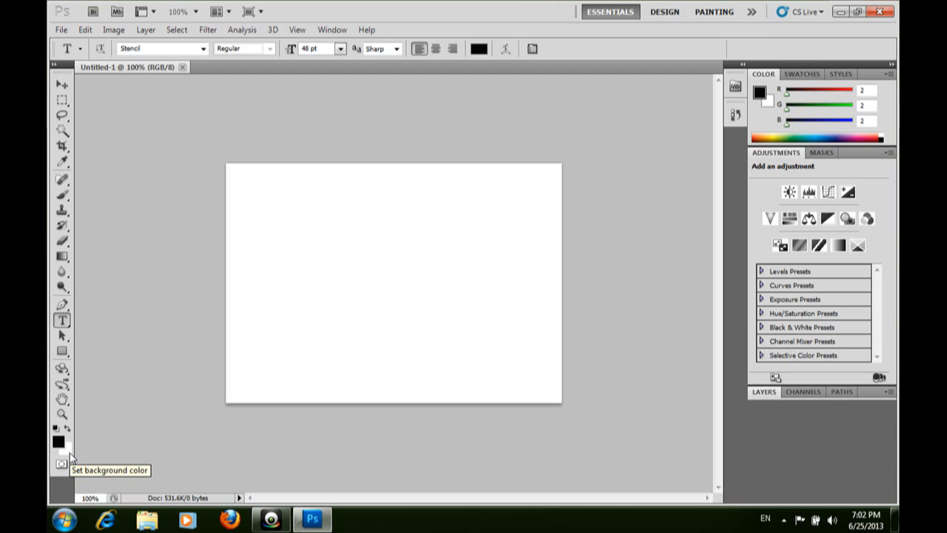
pyautogui.click(274, 285)
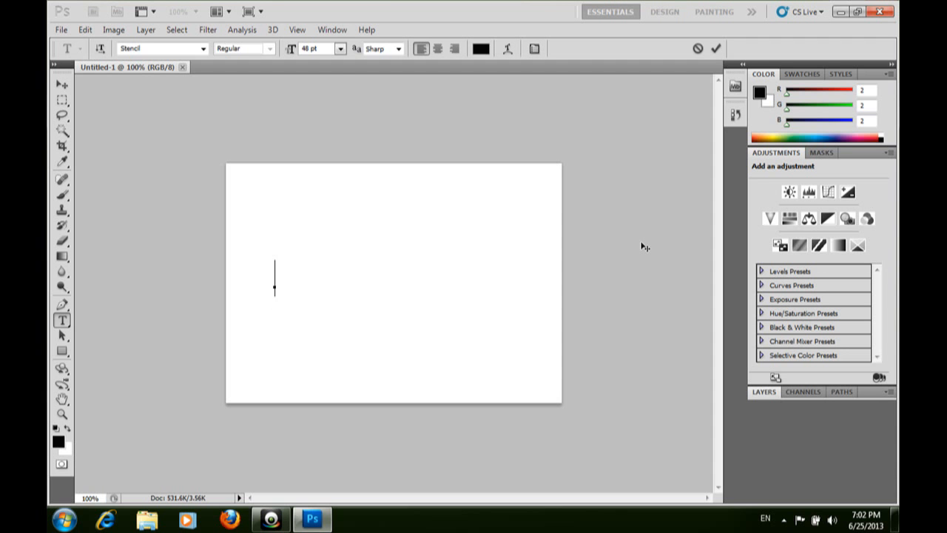
pyautogui.write('OLIVER')
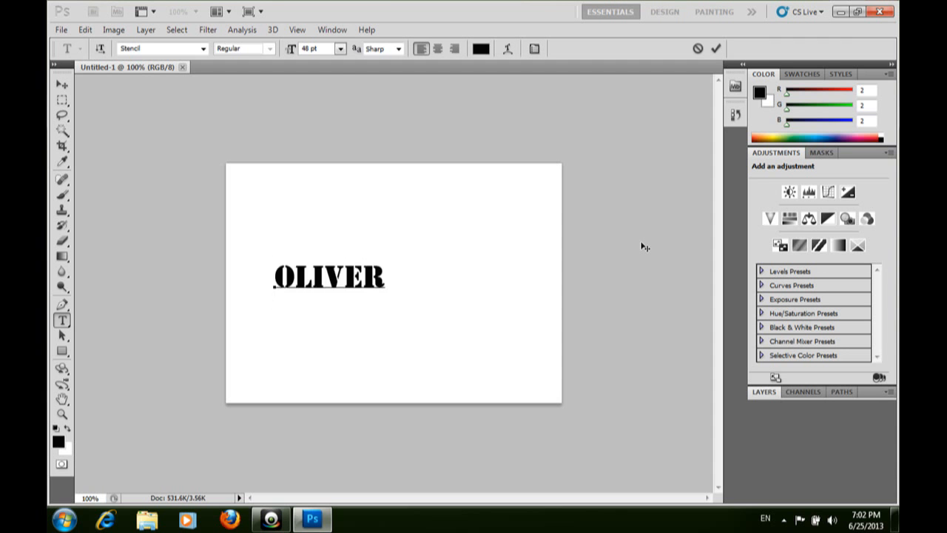
pyautogui.write('TECH')
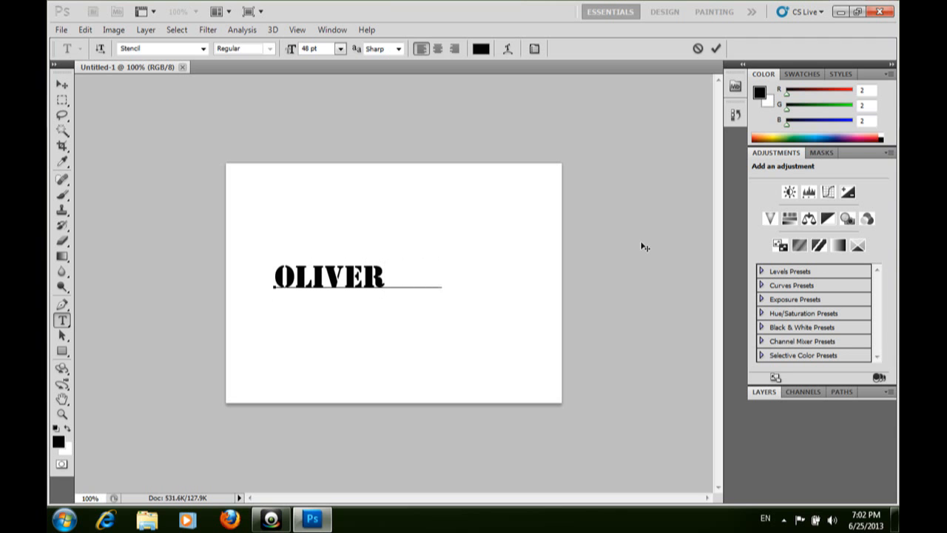
pyautogui.write('BLOG')
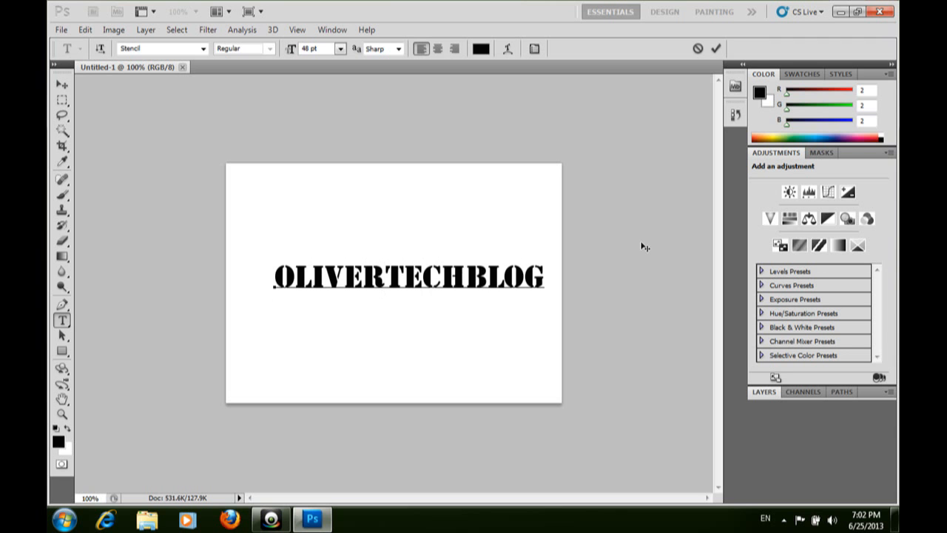
pyautogui.click(62, 84)
pyautogui.moveTo(403, 333); pyautogui.dragTo(385, 331)
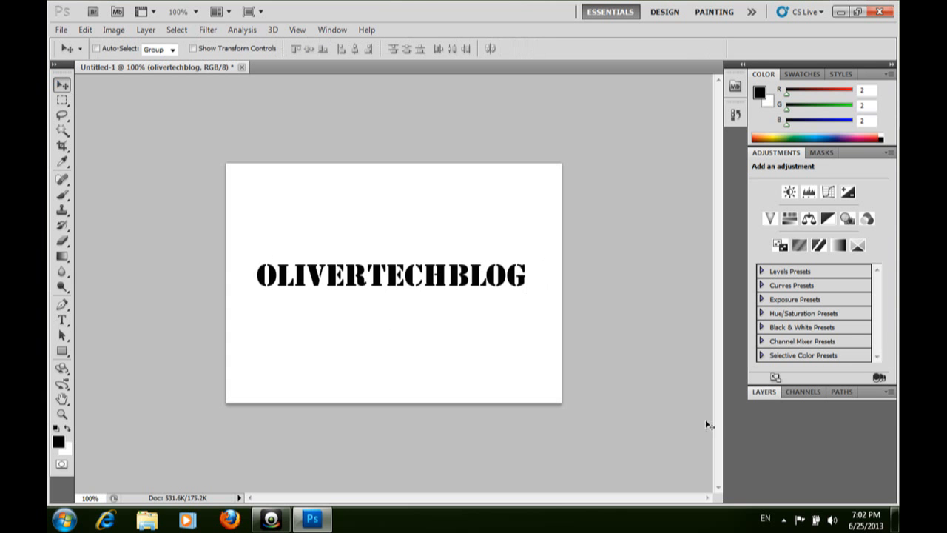
# Step: Rasterize the type of the olivertechblog layer and merge all visible layers into the background
pyautogui.click(757, 397)
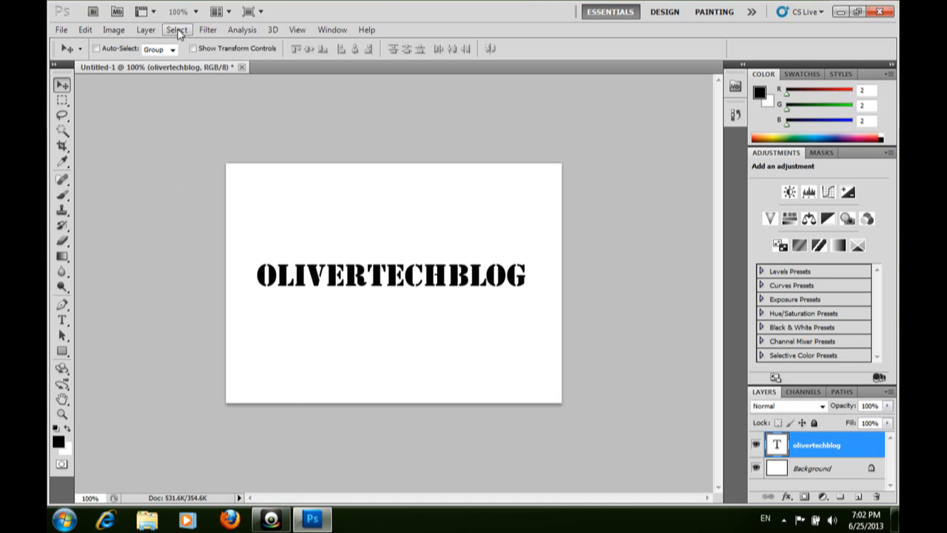
pyautogui.click(147, 30)
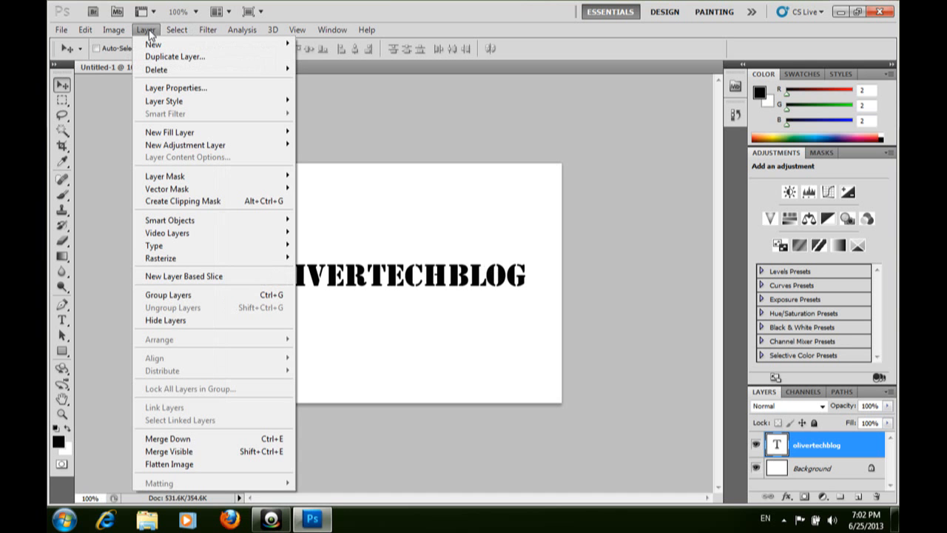
pyautogui.moveTo(210, 261)
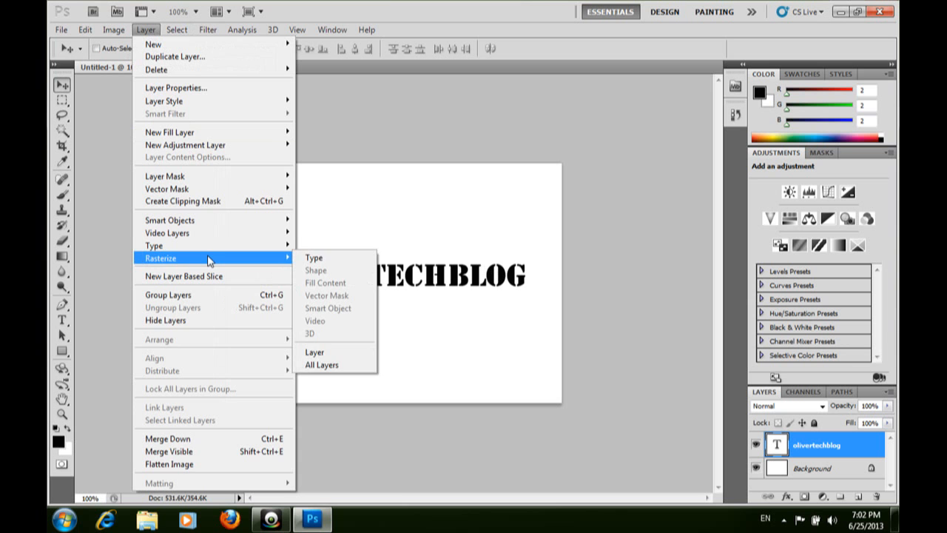
pyautogui.click(316, 258)
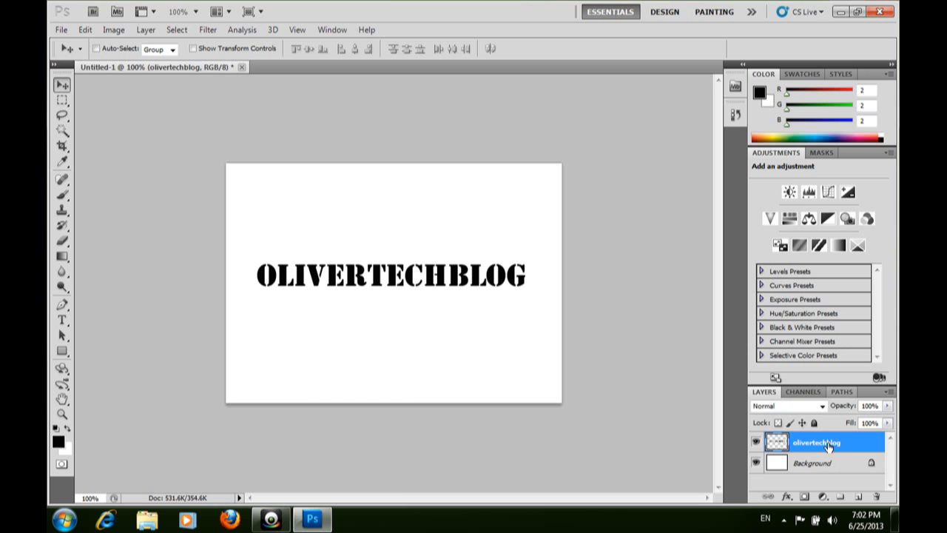
pyautogui.click(147, 32)
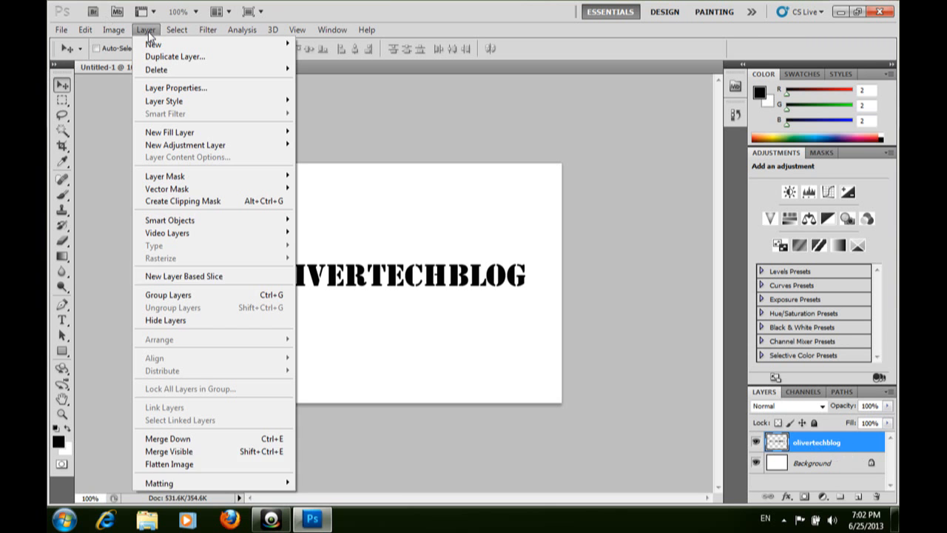
pyautogui.click(177, 454)
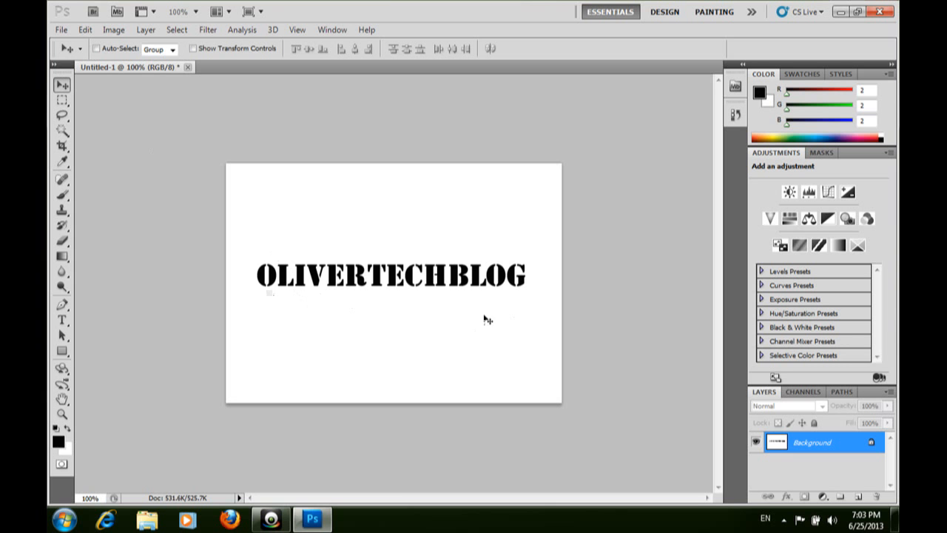
# Step: Apply a Gaussian Blur with a radius of 2.5 pixels to the merged text image
pyautogui.click(207, 31)
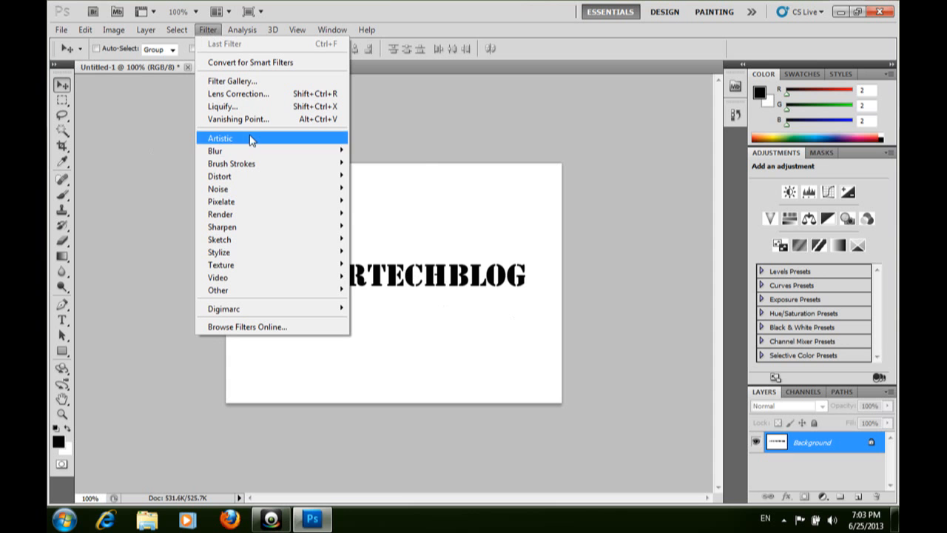
pyautogui.moveTo(249, 152)
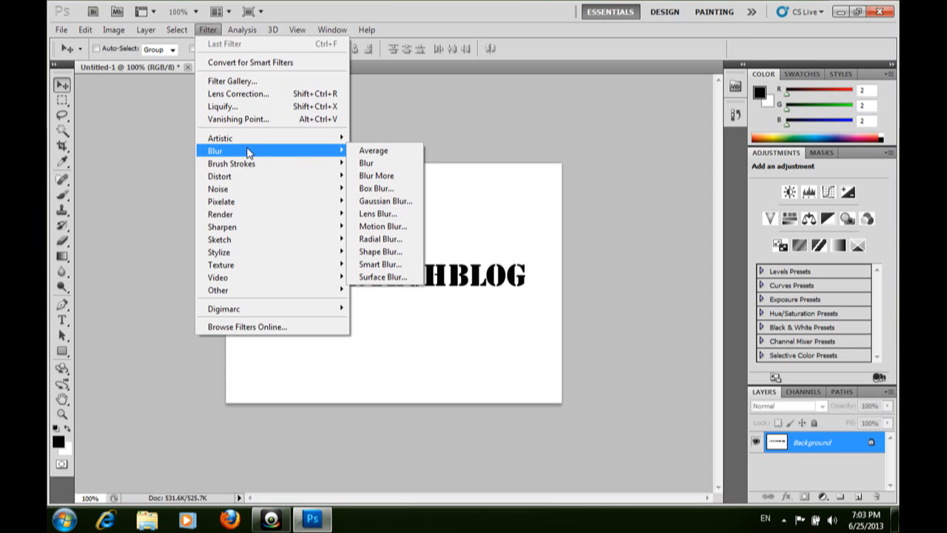
pyautogui.click(380, 205)
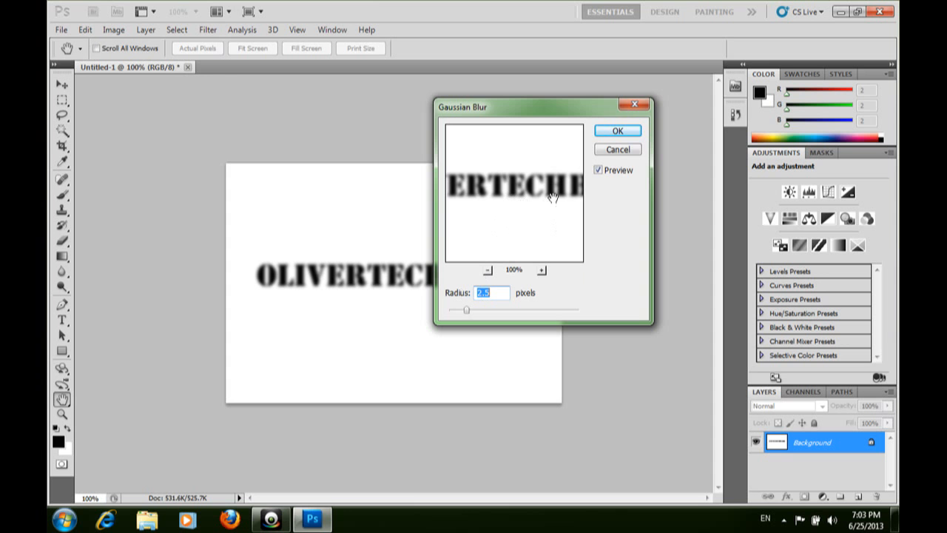
pyautogui.click(622, 134)
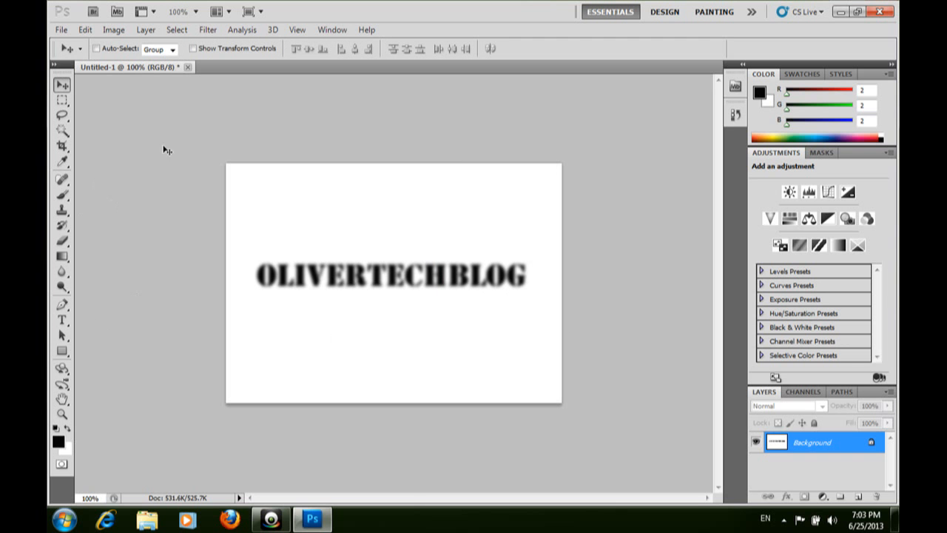
# Step: Apply the Solarize stylize filter to the blurred text image
pyautogui.click(209, 30)
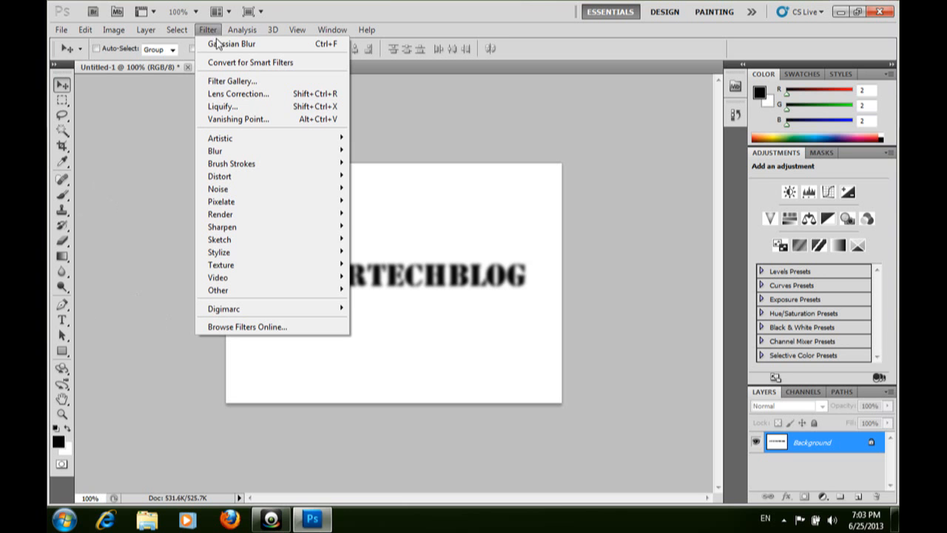
pyautogui.moveTo(231, 259)
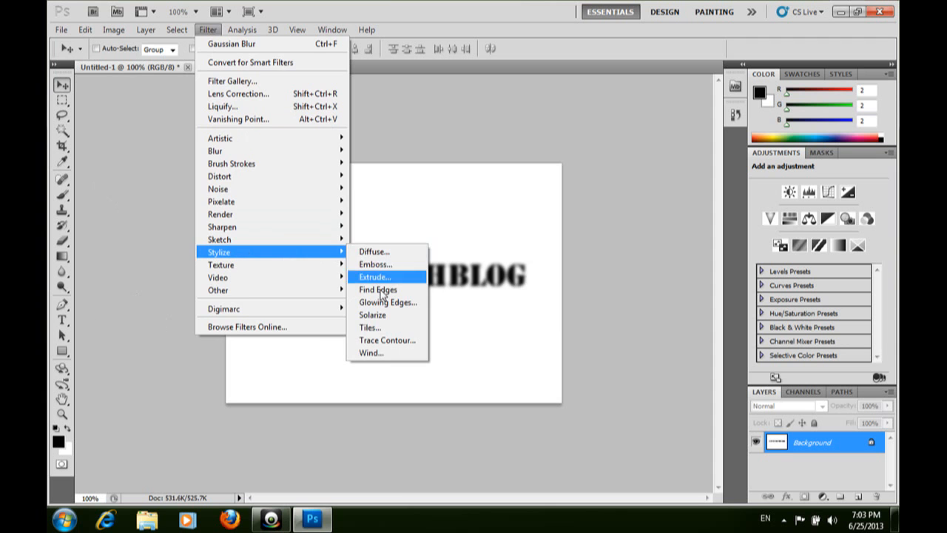
pyautogui.click(379, 316)
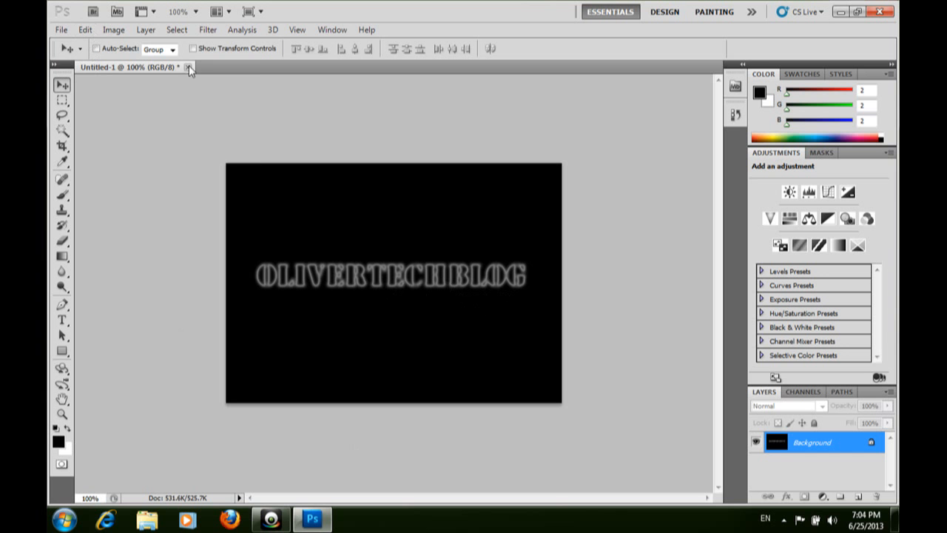
# Step: Brighten the solarized text outlines with an automatic Levels adjustment on the RGB channel
pyautogui.click(114, 31)
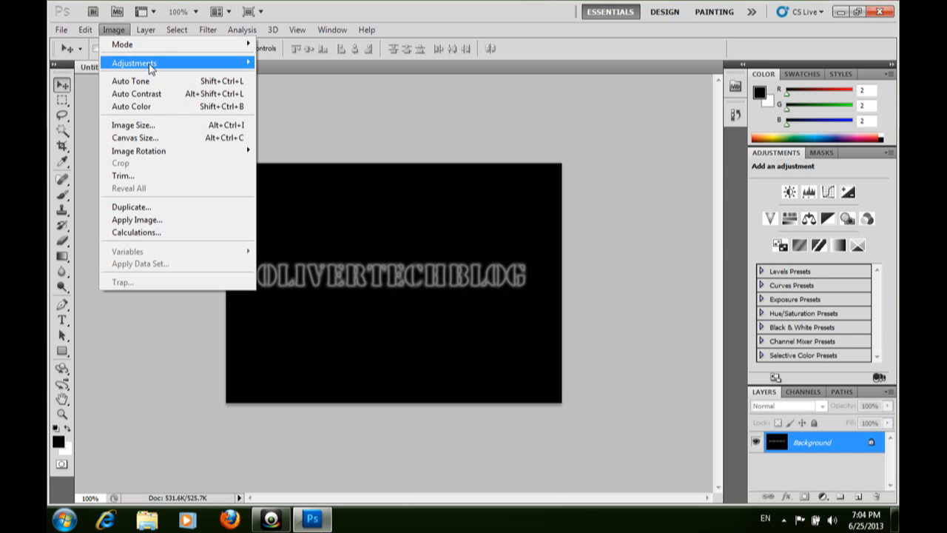
pyautogui.moveTo(152, 65)
pyautogui.click(296, 79)
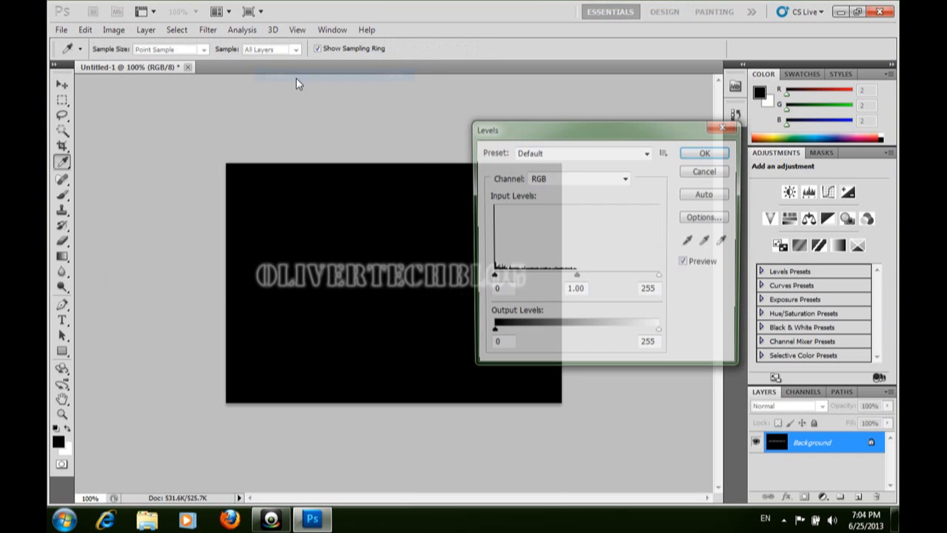
pyautogui.click(707, 194)
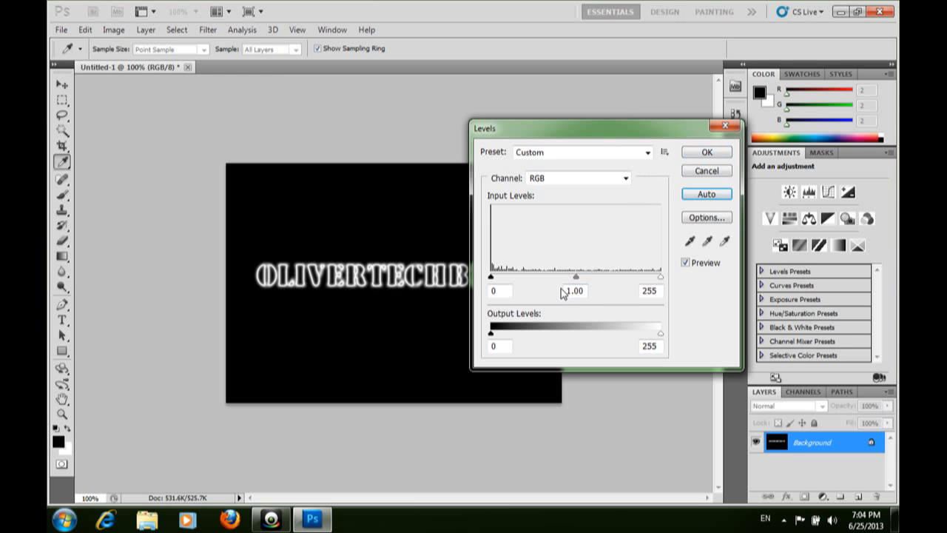
pyautogui.click(708, 152)
pyautogui.press('v')
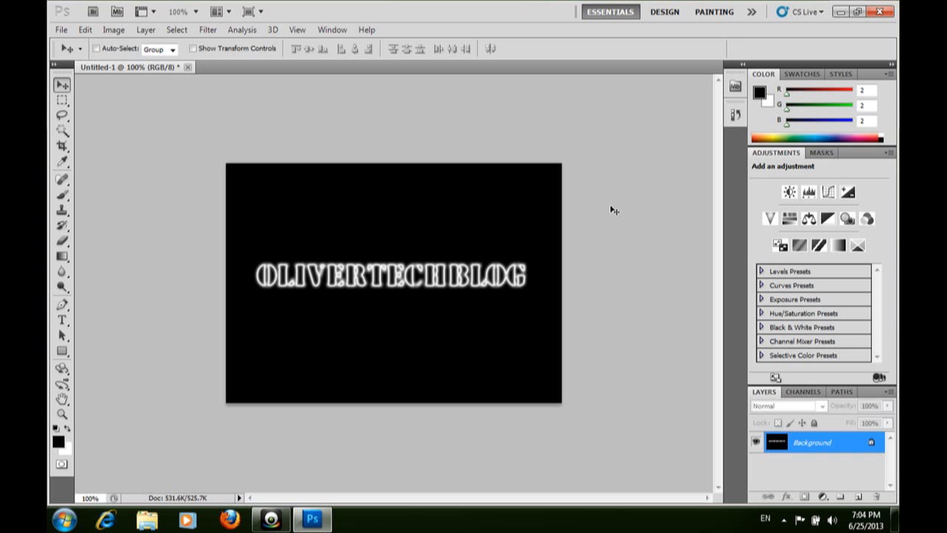
# Step: Distort the image with the Polar Coordinates filter, using the Polar to Rectangular option
pyautogui.click(210, 30)
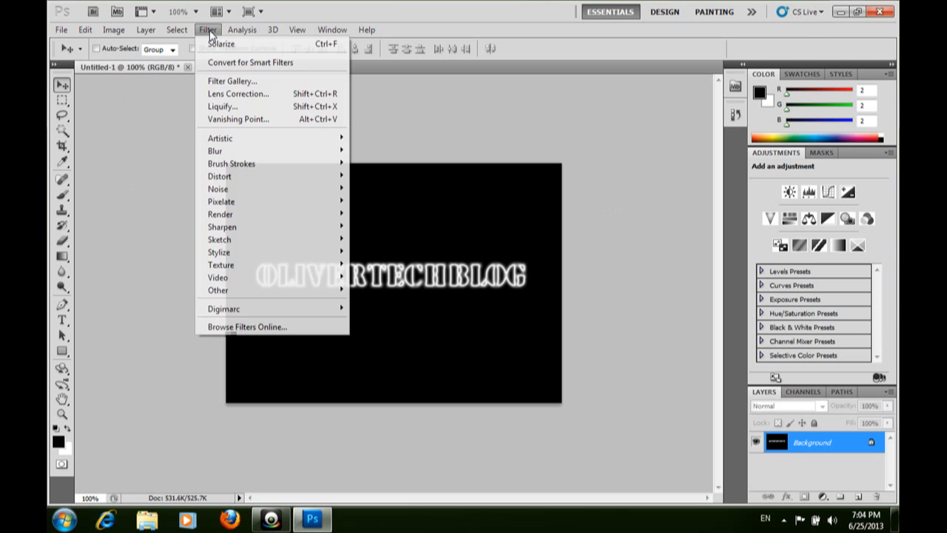
pyautogui.moveTo(249, 182)
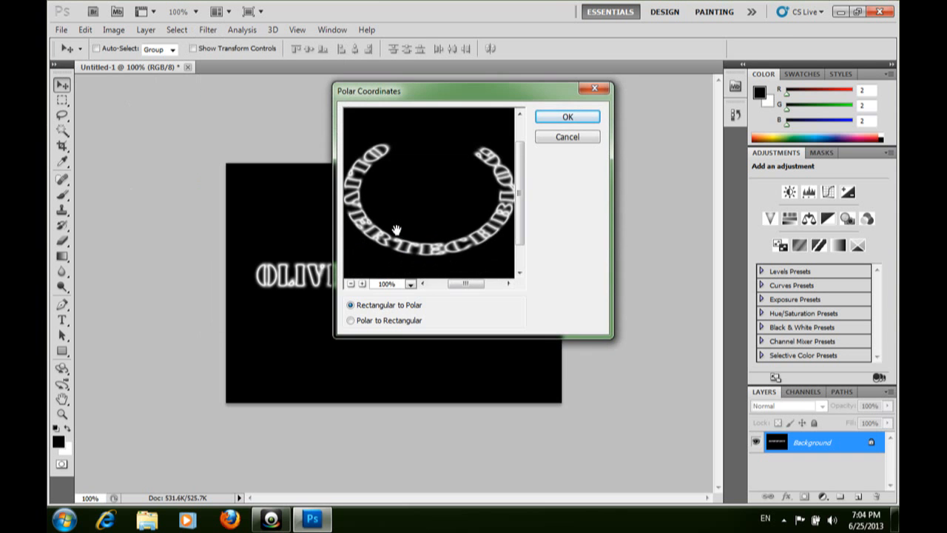
pyautogui.moveTo(501, 95); pyautogui.dragTo(576, 84)
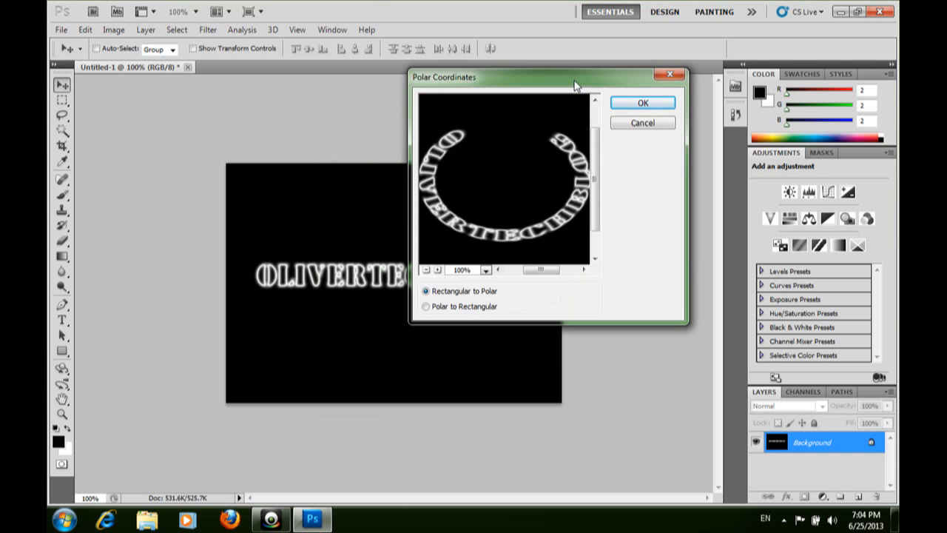
pyautogui.click(426, 306)
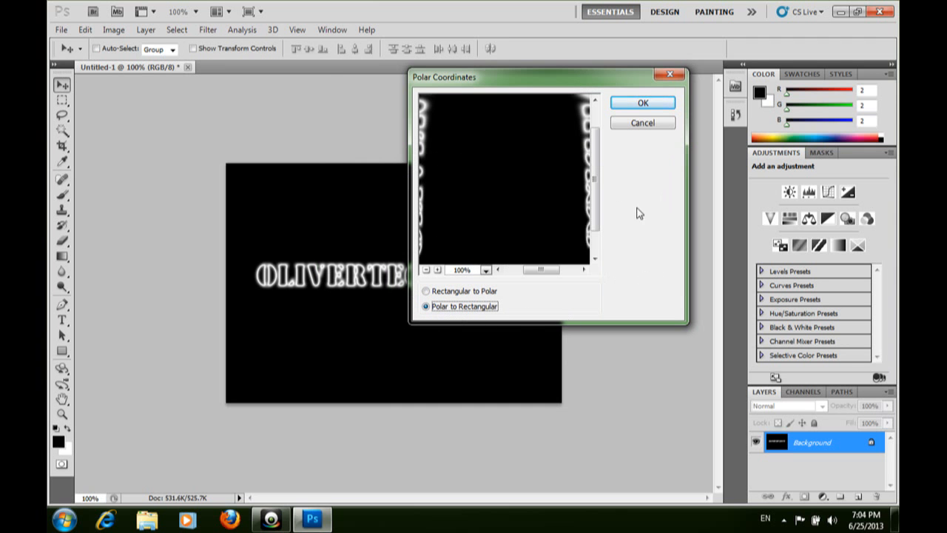
pyautogui.click(659, 104)
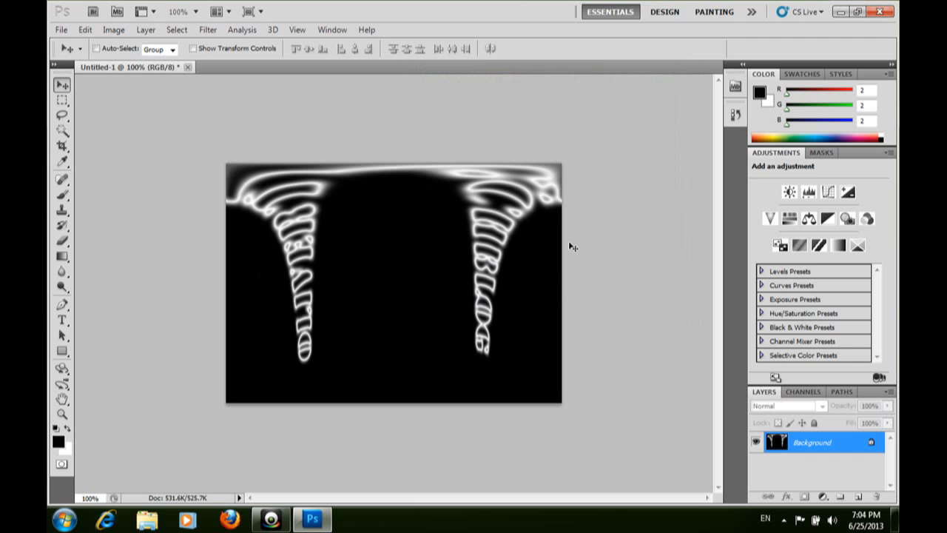
# Step: Rotate the whole image 90° clockwise
pyautogui.click(114, 29)
pyautogui.moveTo(130, 159)
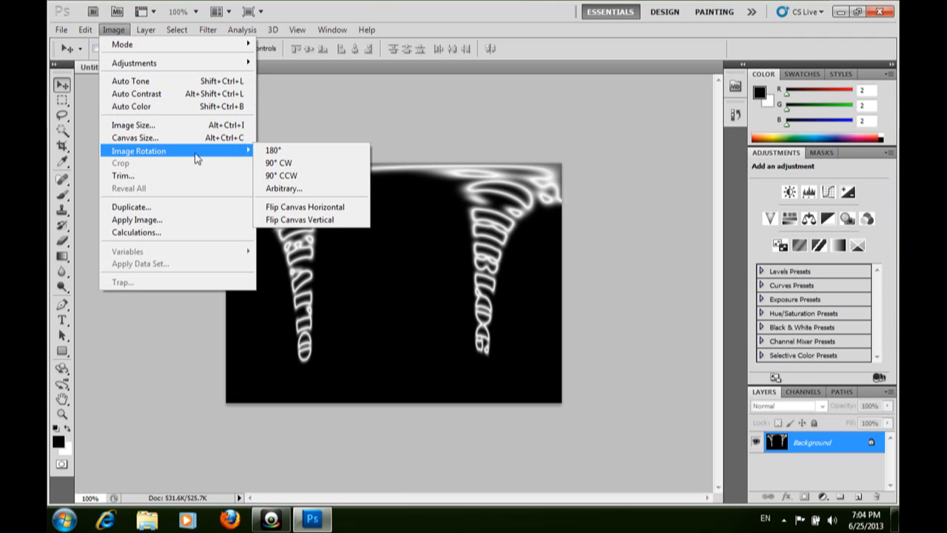
pyautogui.click(276, 163)
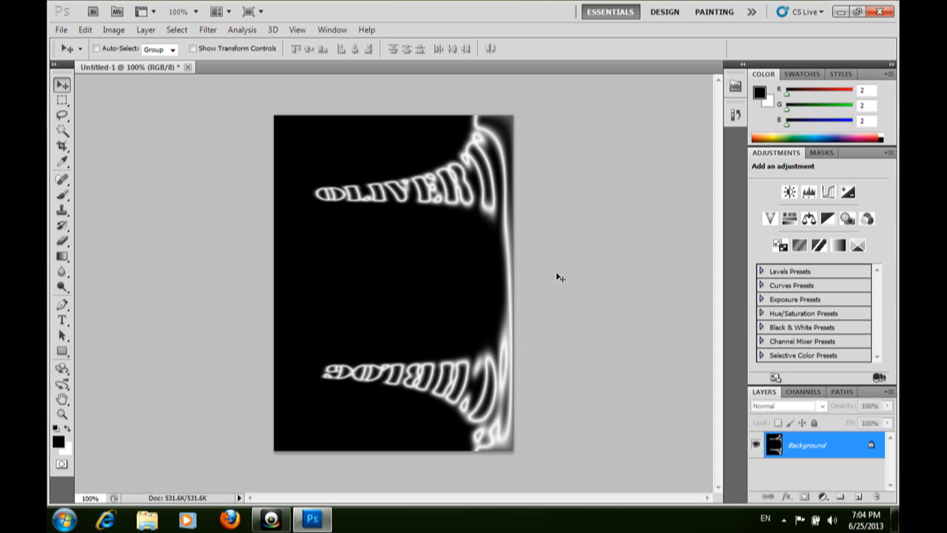
# Step: Apply the Wind stylize filter three times in total, using the Wind method with direction From the Right
pyautogui.click(207, 33)
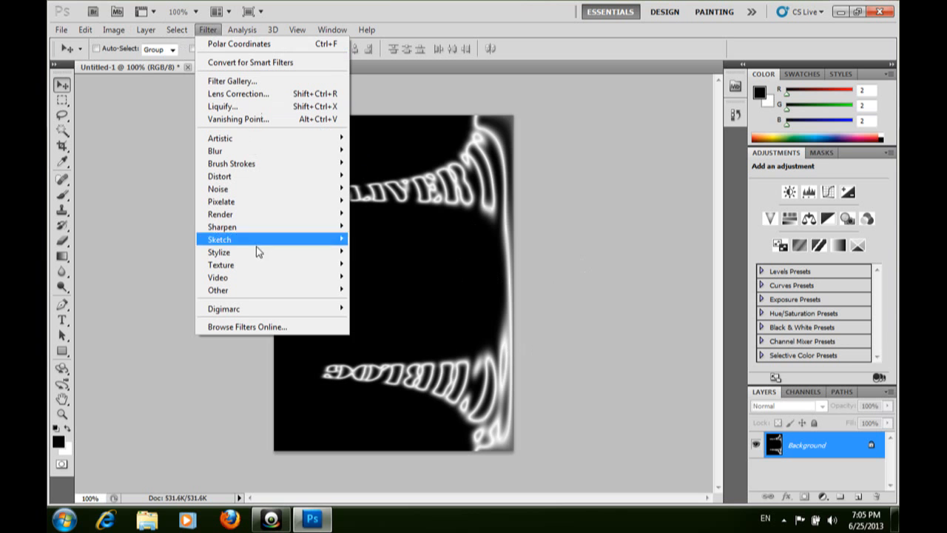
pyautogui.moveTo(256, 255)
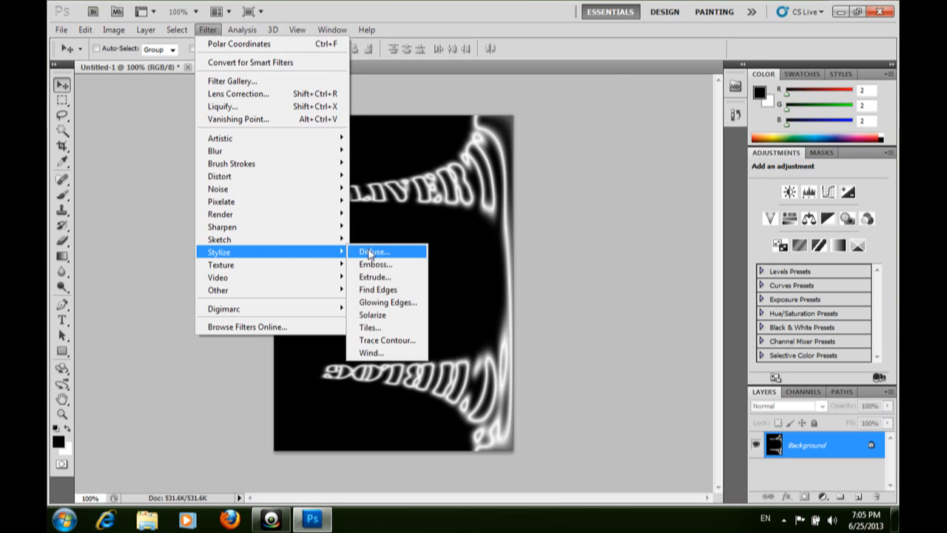
pyautogui.click(384, 355)
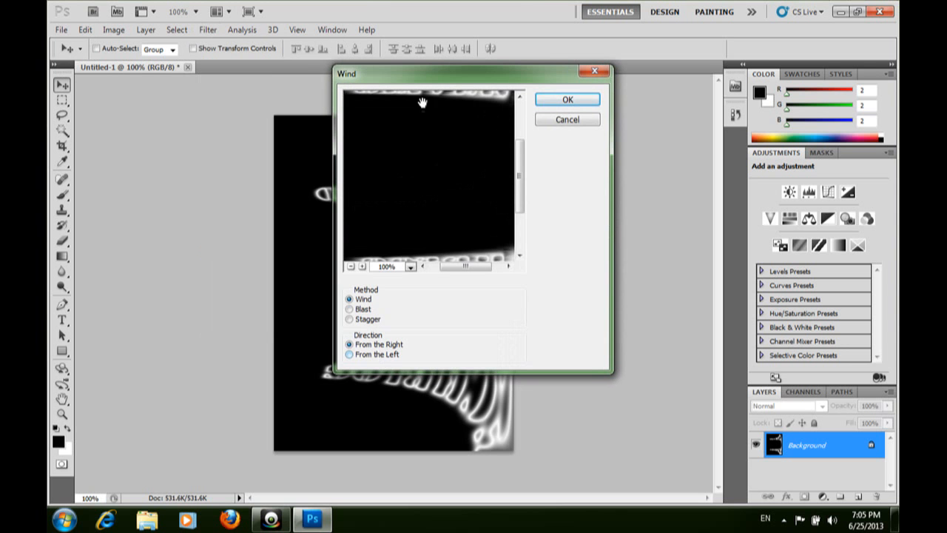
pyautogui.moveTo(430, 77); pyautogui.dragTo(560, 141)
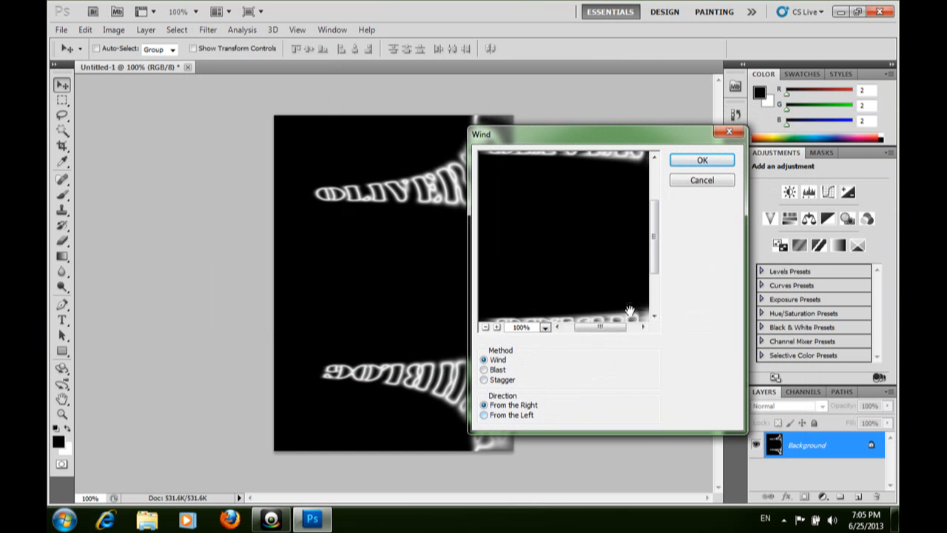
pyautogui.click(697, 162)
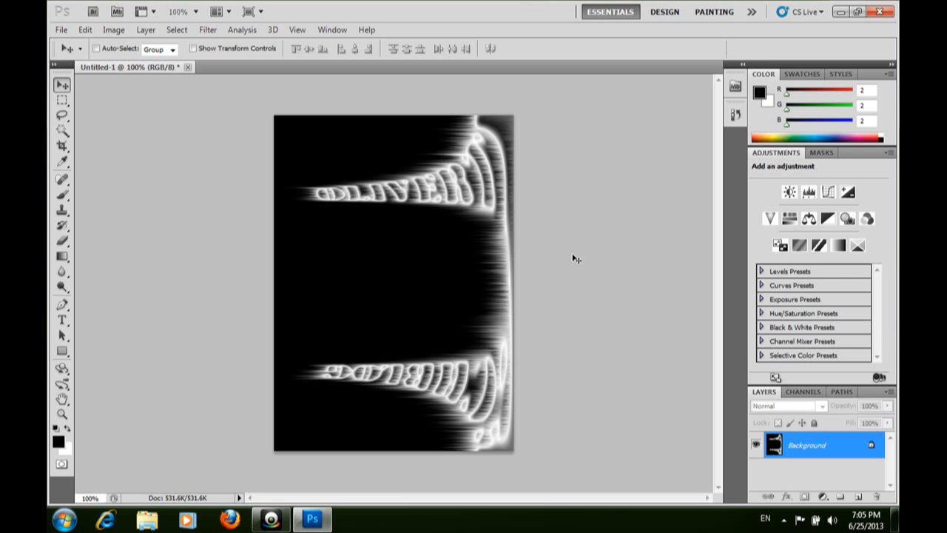
pyautogui.hotkey('ctrl', 'f')
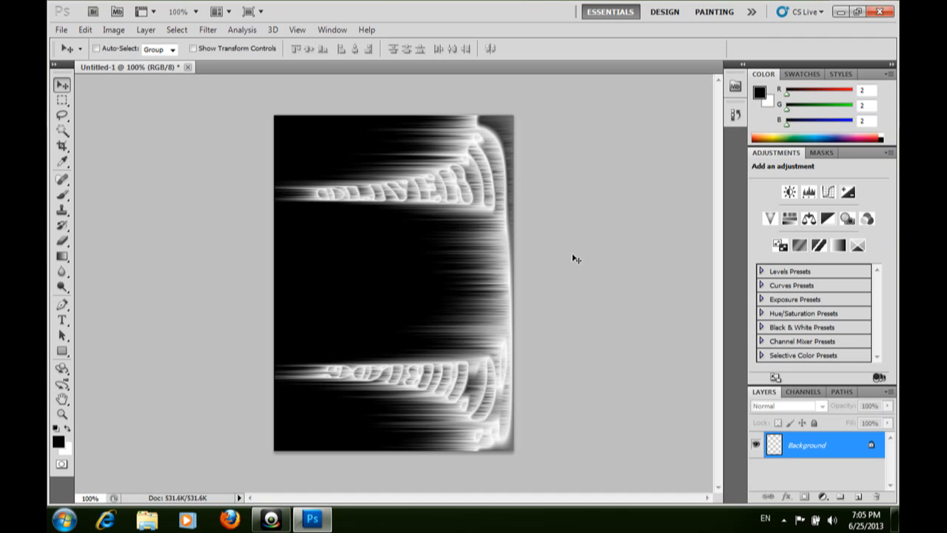
pyautogui.hotkey('ctrl', 'f')
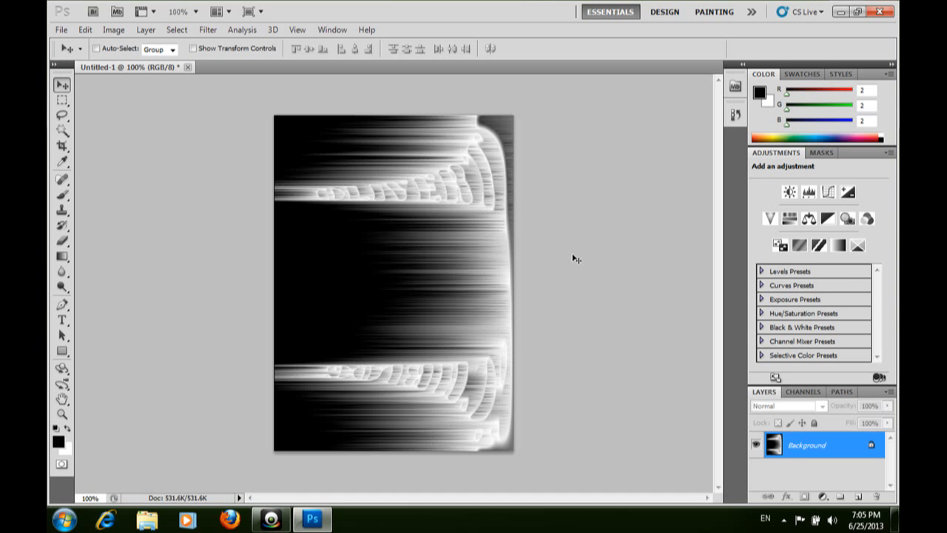
# Step: Invert the image colors, run the Wind filter two more times, and invert the colors back
pyautogui.hotkey('ctrl', 'i')
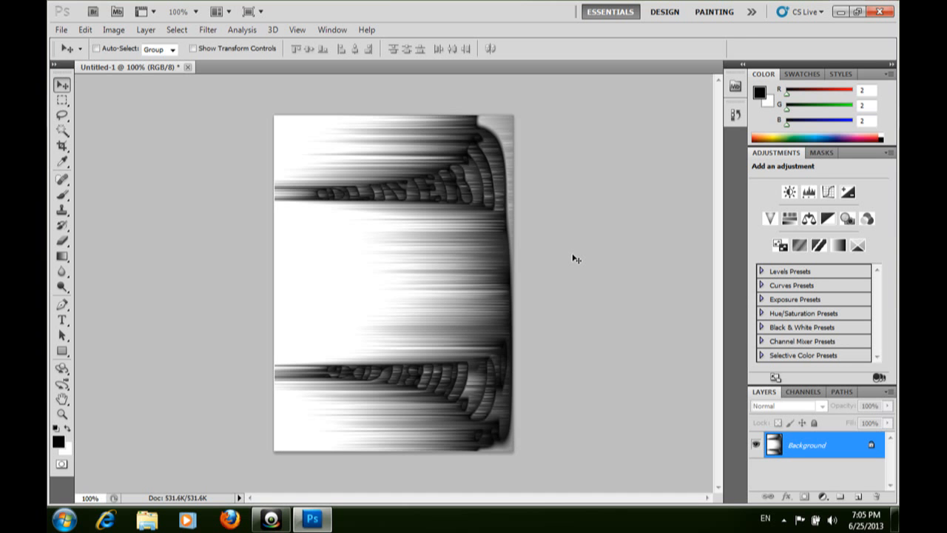
pyautogui.hotkey('ctrl', 'f')
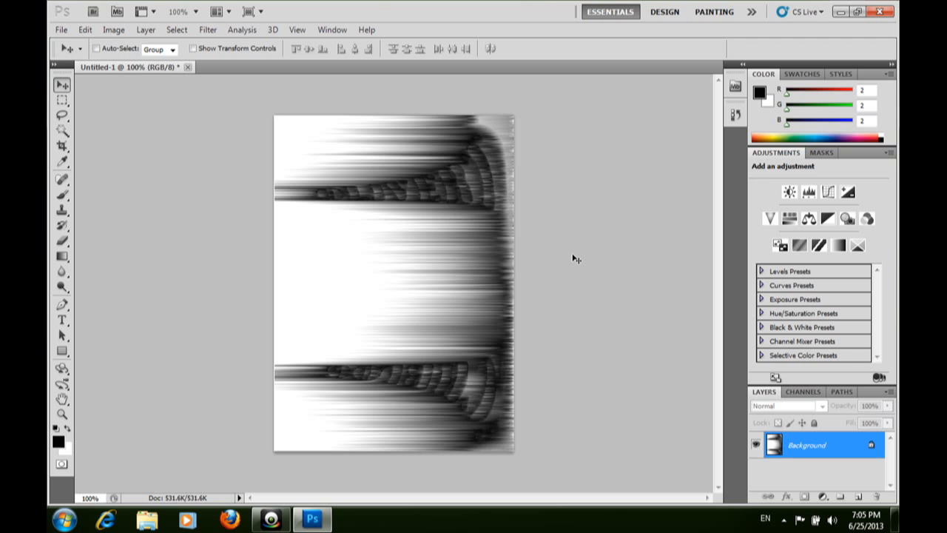
pyautogui.hotkey('ctrl', 'f')
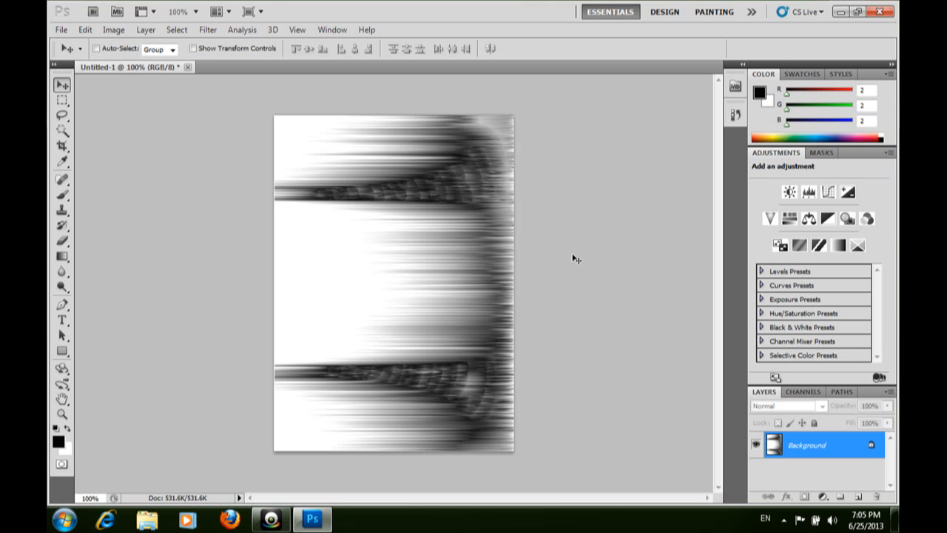
pyautogui.hotkey('ctrl', 'i')
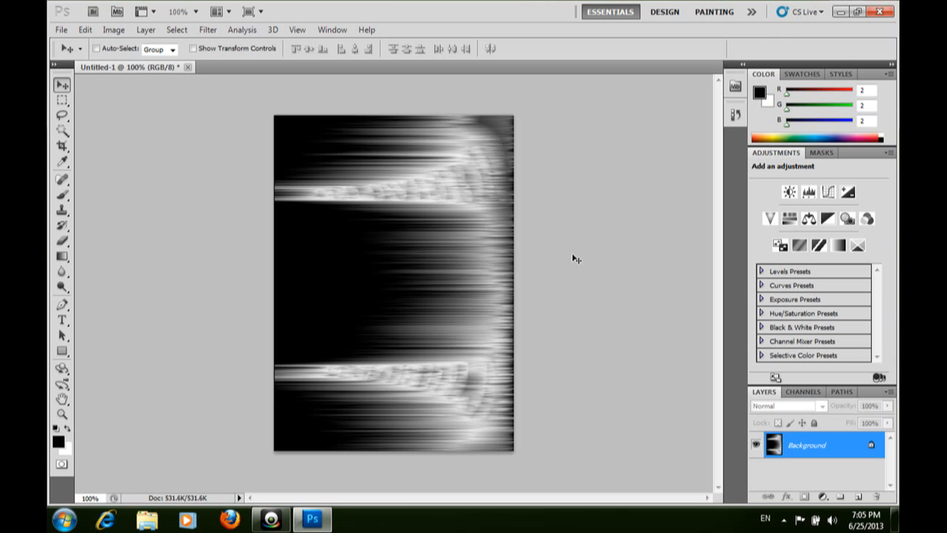
# Step: Rotate the image 90° counterclockwise and distort it with Polar Coordinates set to Rectangular to Polar
pyautogui.click(113, 31)
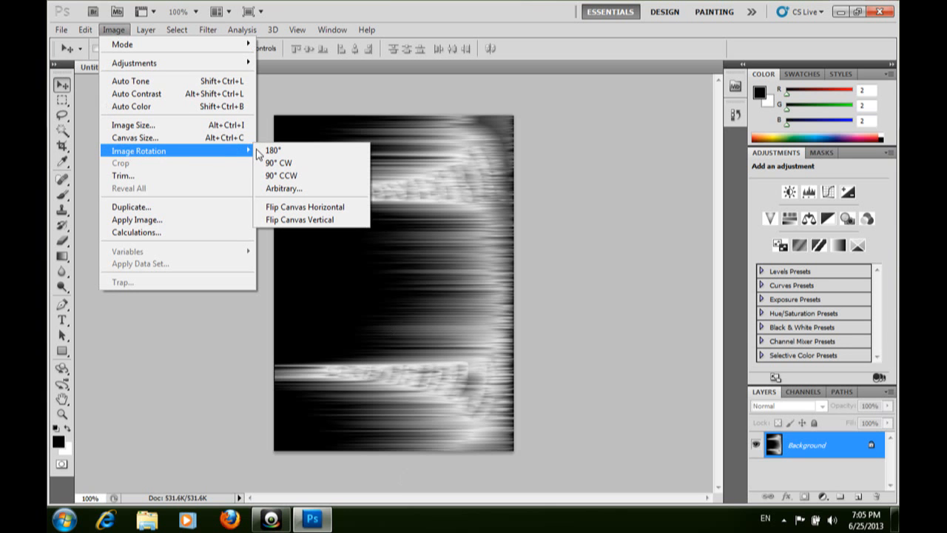
pyautogui.click(287, 180)
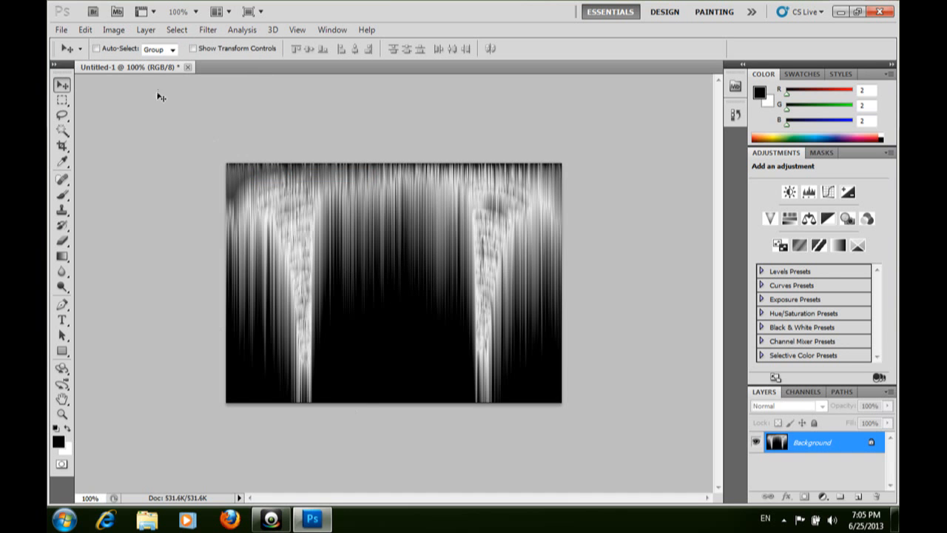
pyautogui.click(208, 31)
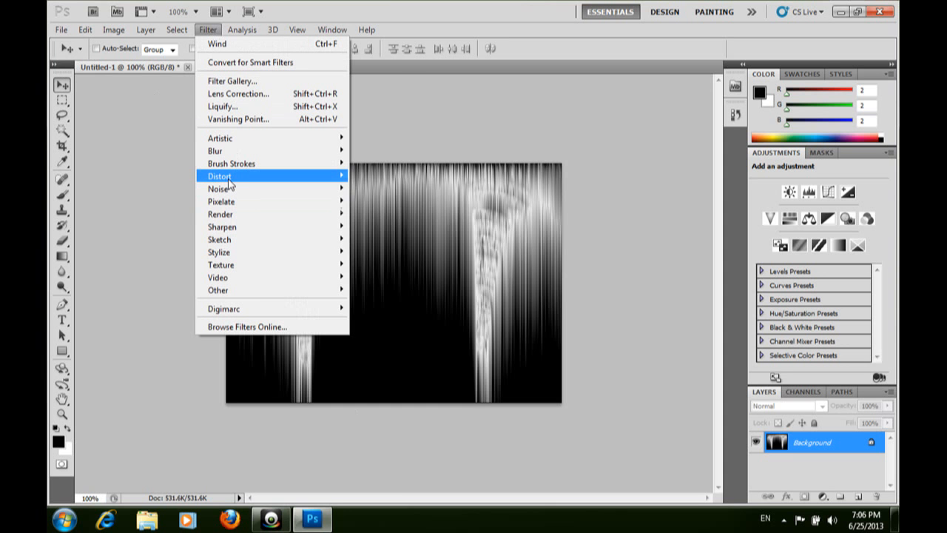
pyautogui.moveTo(231, 180)
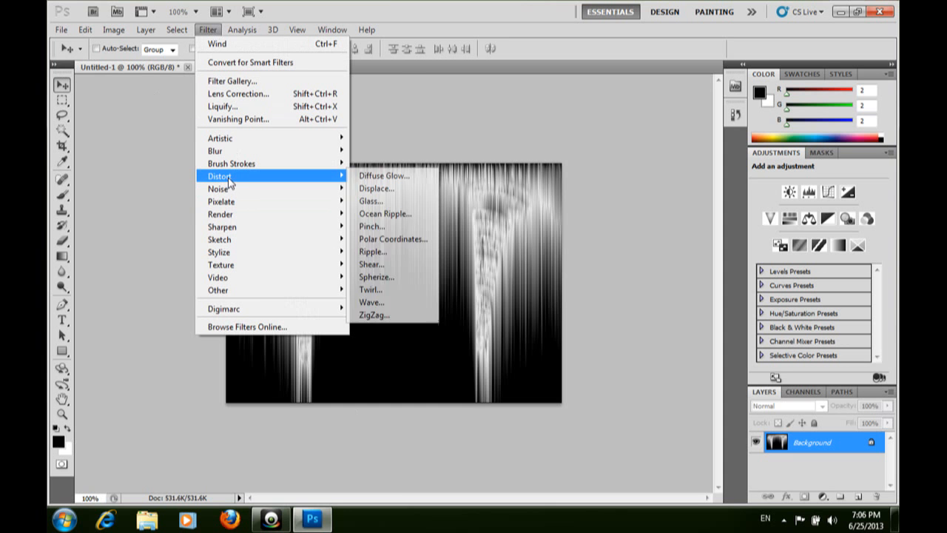
pyautogui.click(376, 240)
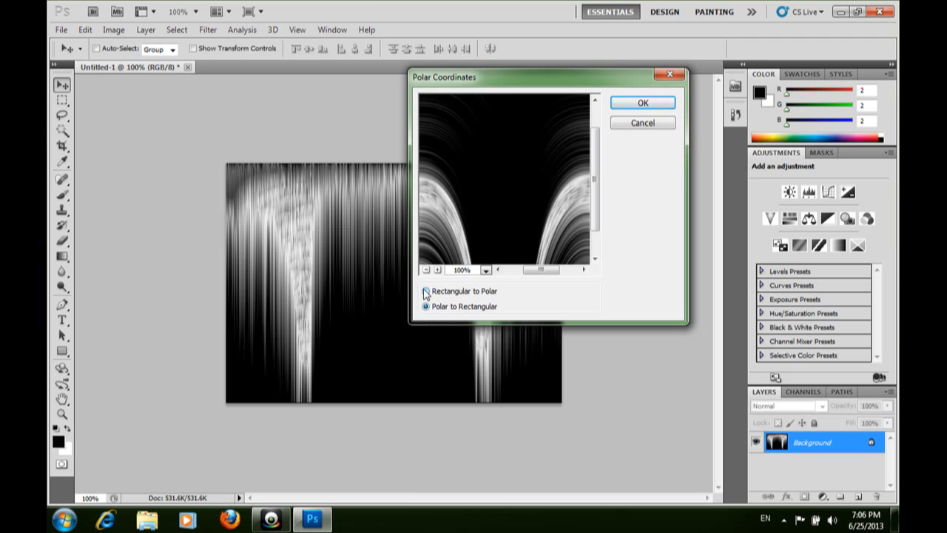
pyautogui.click(426, 292)
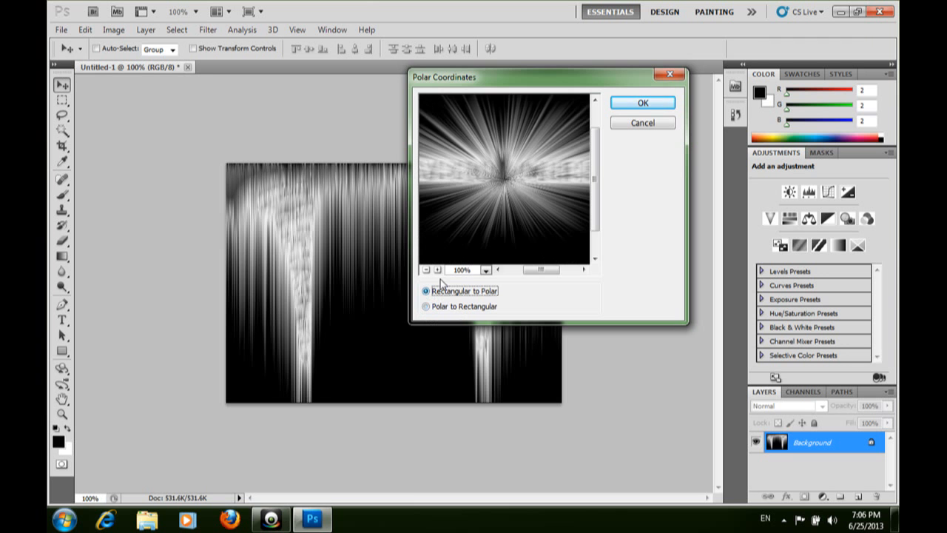
pyautogui.click(626, 107)
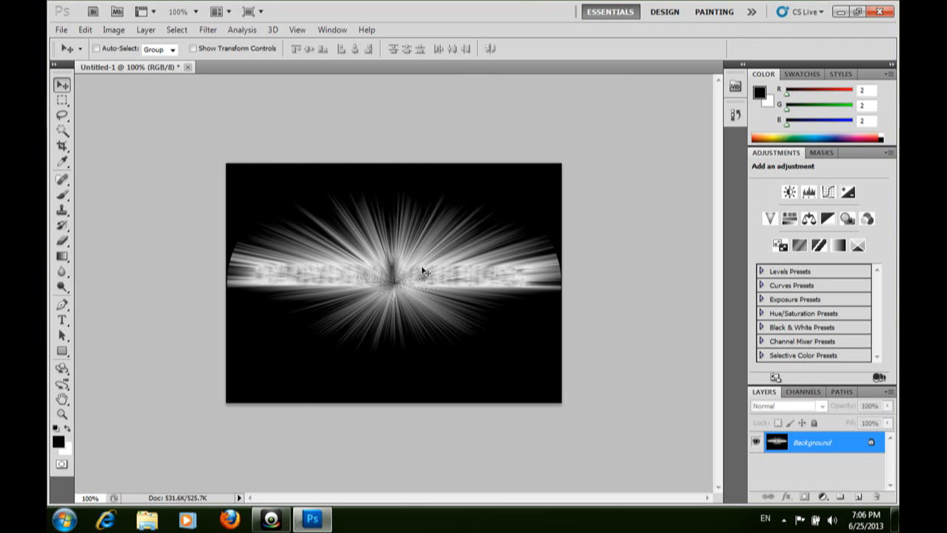
# Step: Add a new layer above the Background and set its blend mode to Color Burn
pyautogui.click(858, 497)
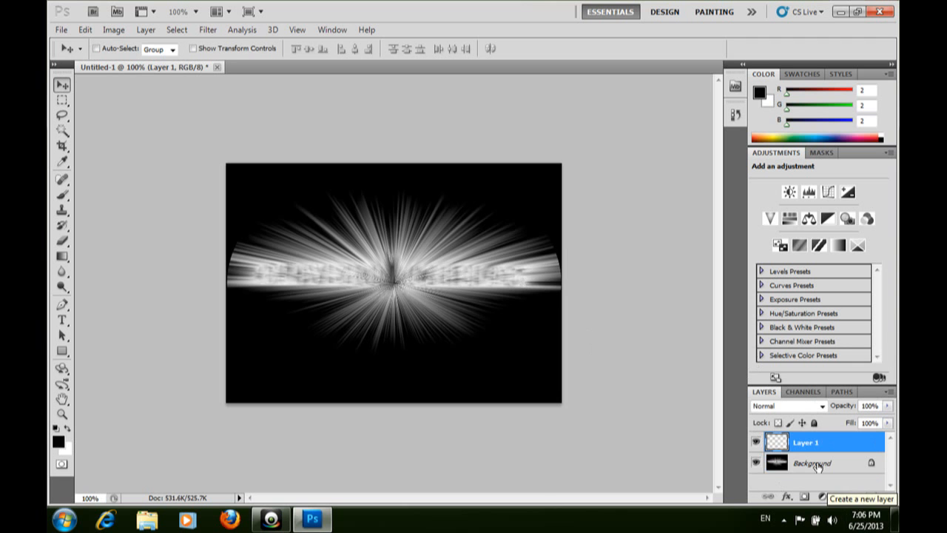
pyautogui.click(822, 409)
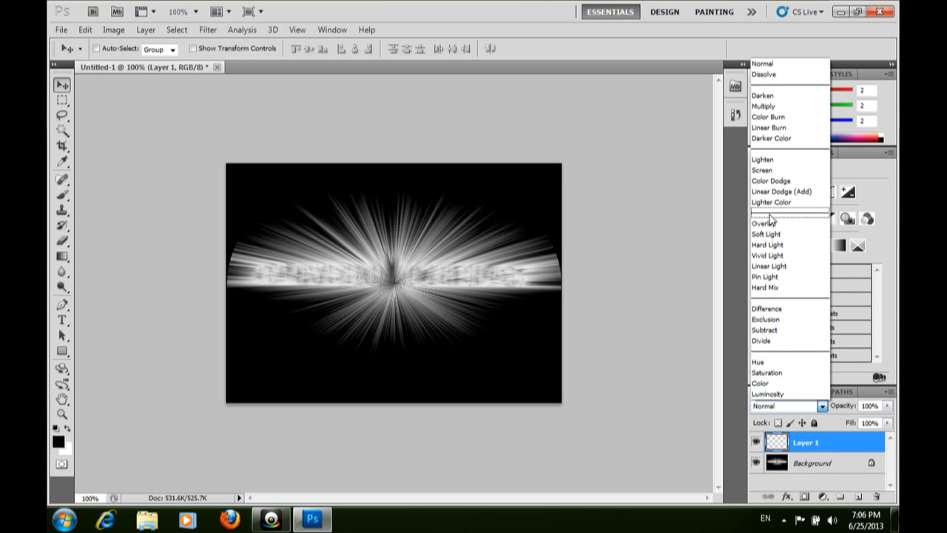
pyautogui.click(777, 117)
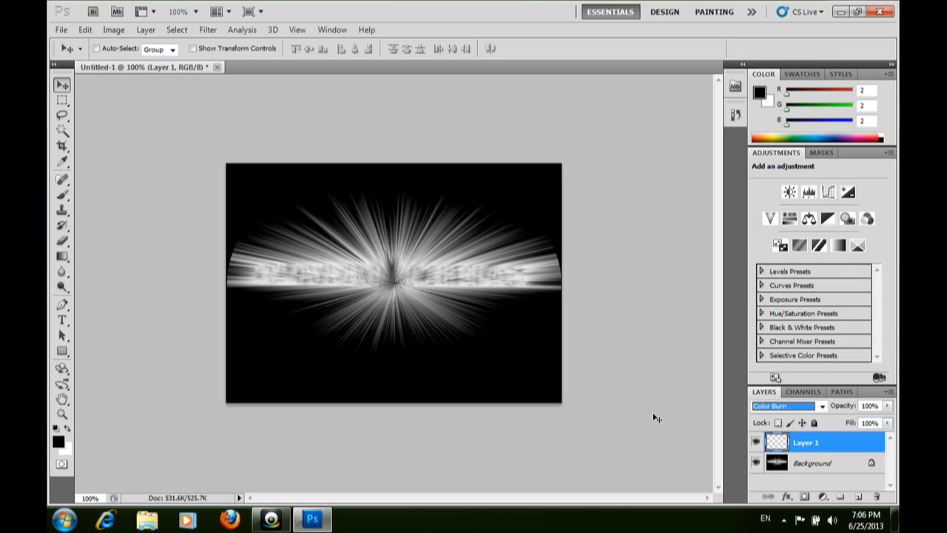
# Step: Fill Layer 1 with the copper linear gradient, drawn upward from below the light burst to just above its center
pyautogui.click(62, 256)
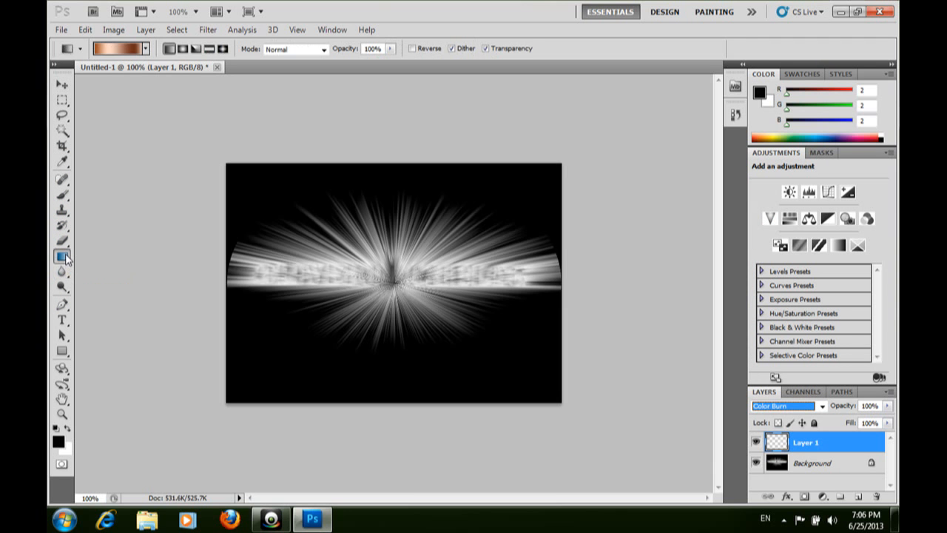
pyautogui.click(146, 49)
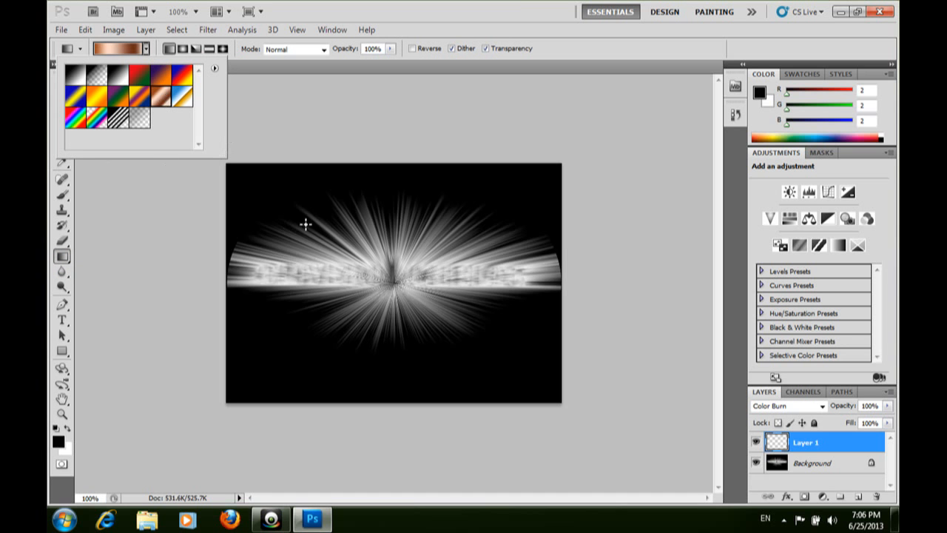
pyautogui.click(399, 341)
pyautogui.moveTo(403, 325); pyautogui.dragTo(401, 222)
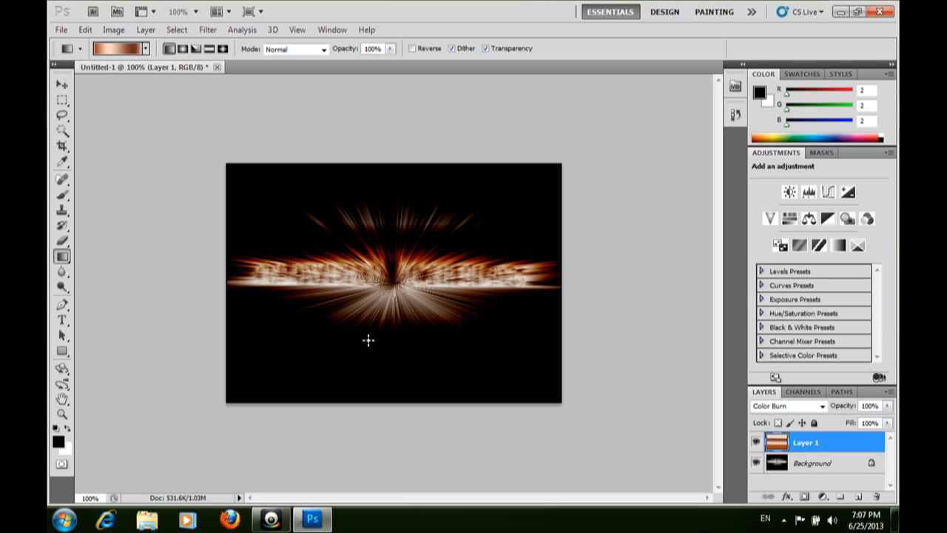
pyautogui.moveTo(382, 333); pyautogui.dragTo(388, 255)
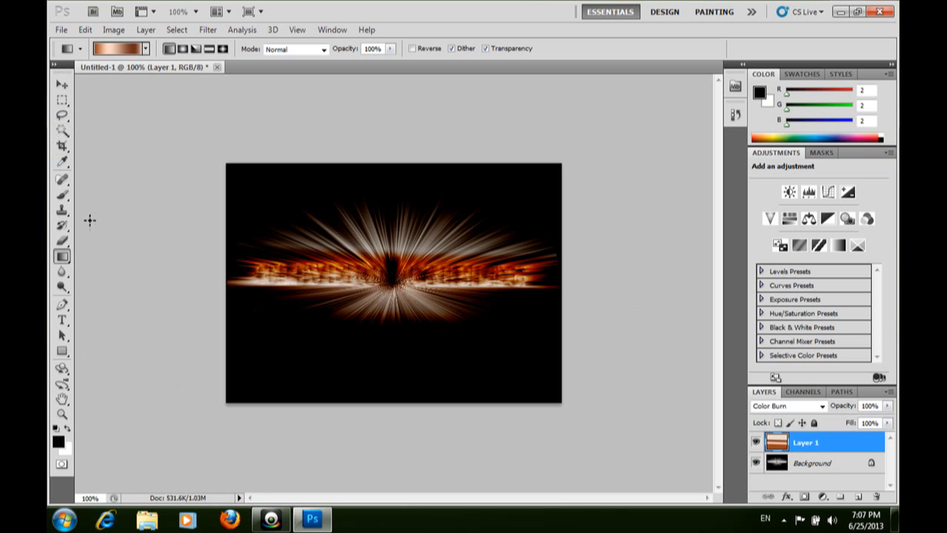
# Step: Add the text OLIVERTECHBLOG in black 48 pt Stencil and center it over the glowing horizontal band
pyautogui.click(63, 323)
pyautogui.click(311, 266)
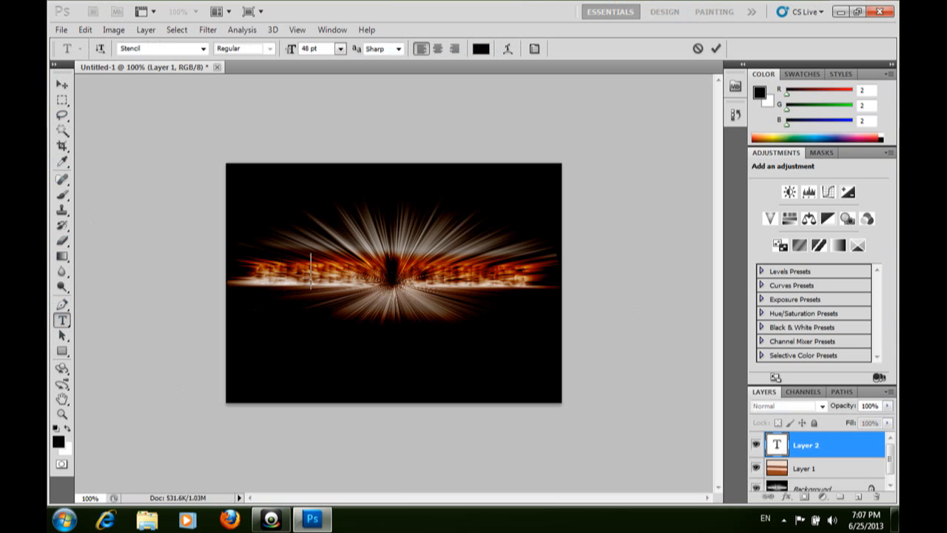
pyautogui.write('OLIVARTE')
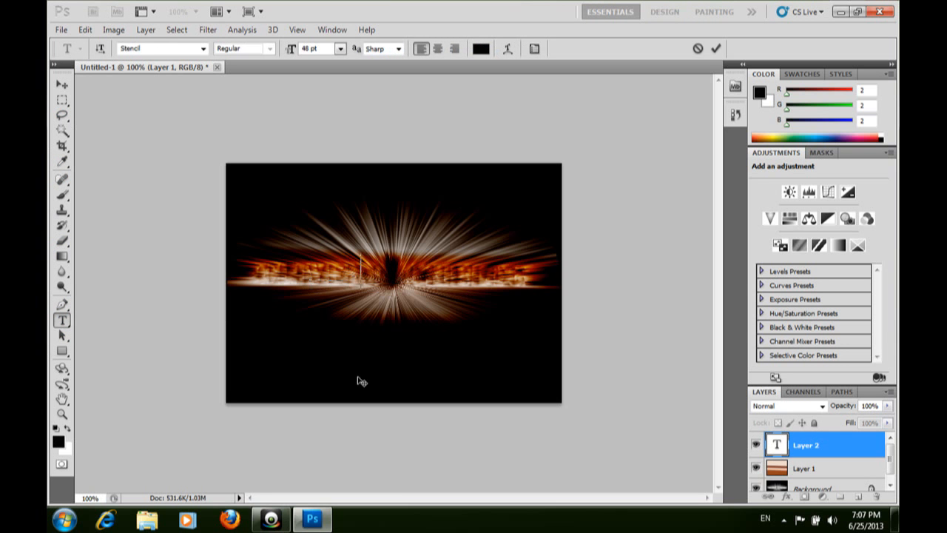
pyautogui.write('CHBE')
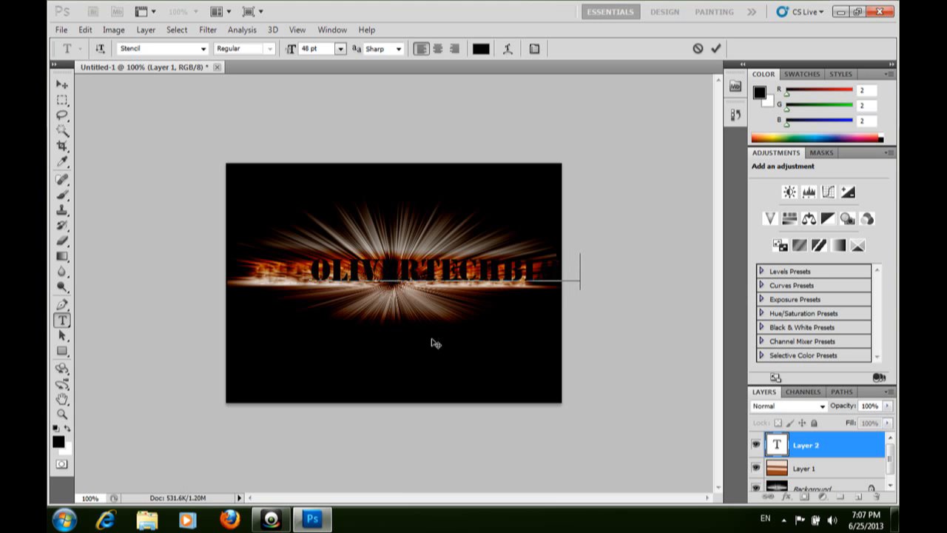
pyautogui.moveTo(437, 346); pyautogui.dragTo(398, 393)
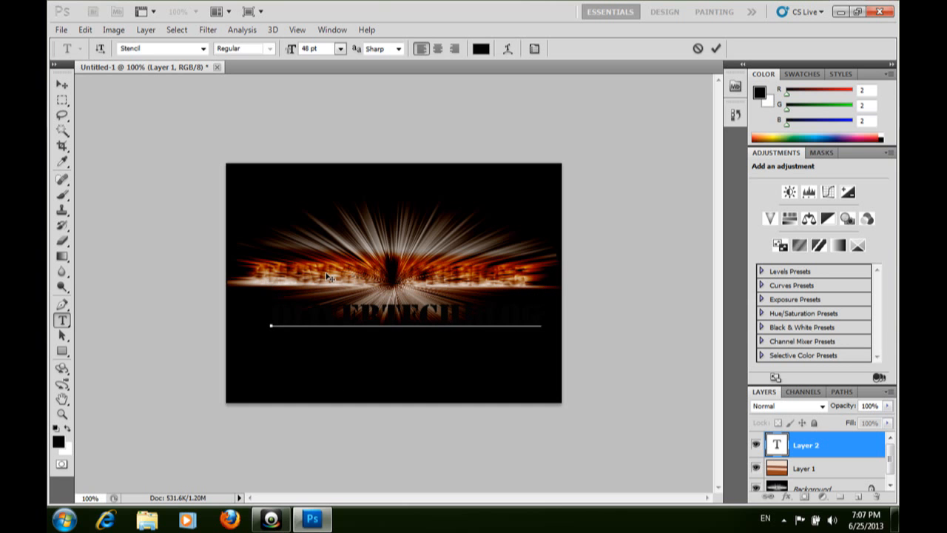
pyautogui.moveTo(386, 365); pyautogui.dragTo(375, 328)
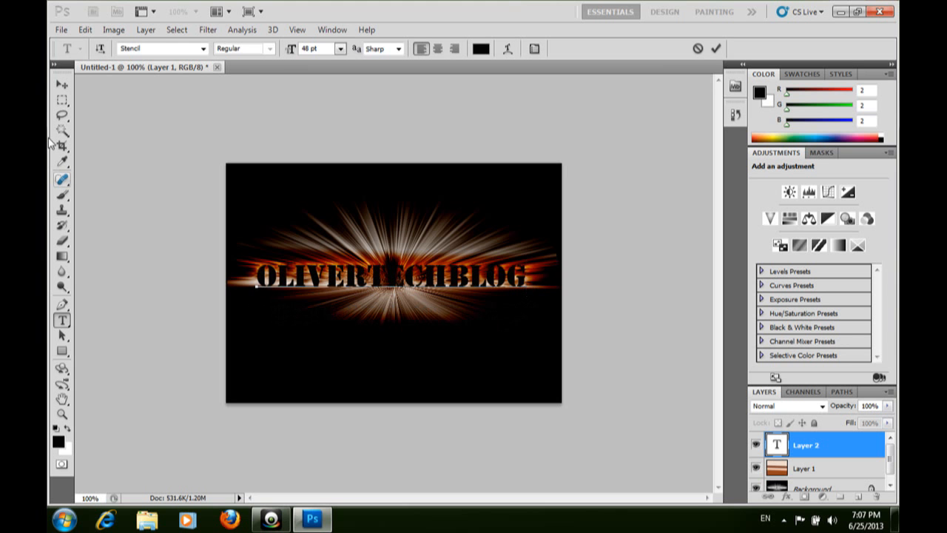
pyautogui.click(62, 85)
pyautogui.moveTo(343, 281); pyautogui.dragTo(341, 281)
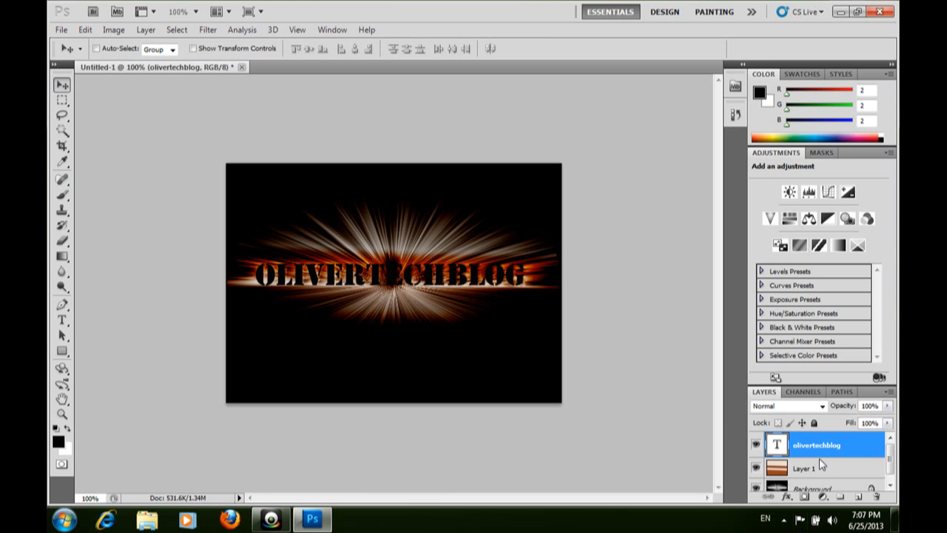
# Step: Enable Drop Shadow, Inner Shadow, Outer Glow, Inner Glow, and Bevel and Emboss in the olivertechblog text layer's style
pyautogui.rightClick(841, 451)
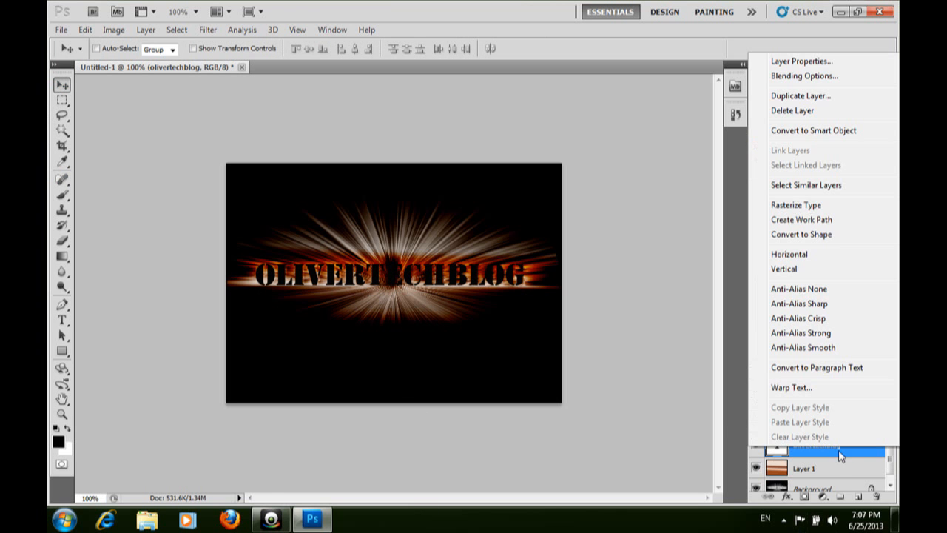
pyautogui.click(839, 452)
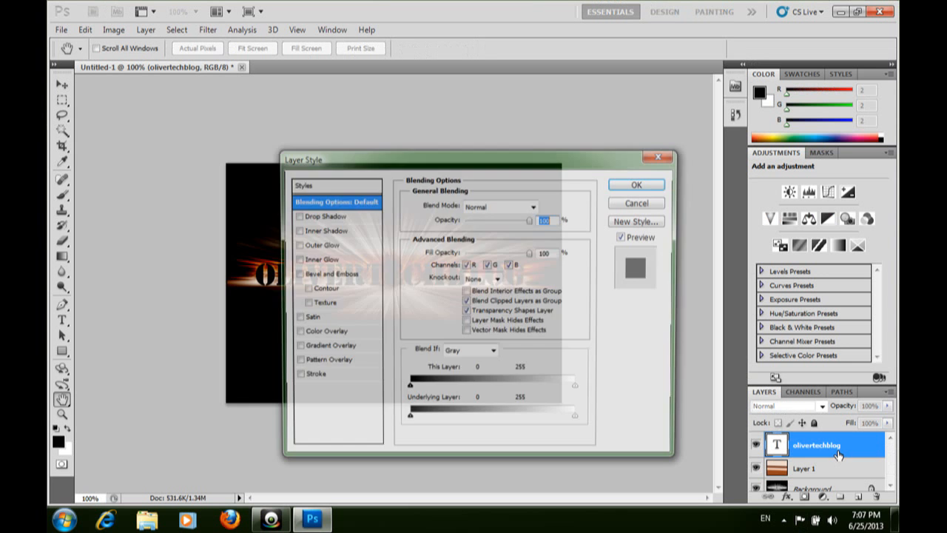
pyautogui.moveTo(487, 151); pyautogui.dragTo(764, 51)
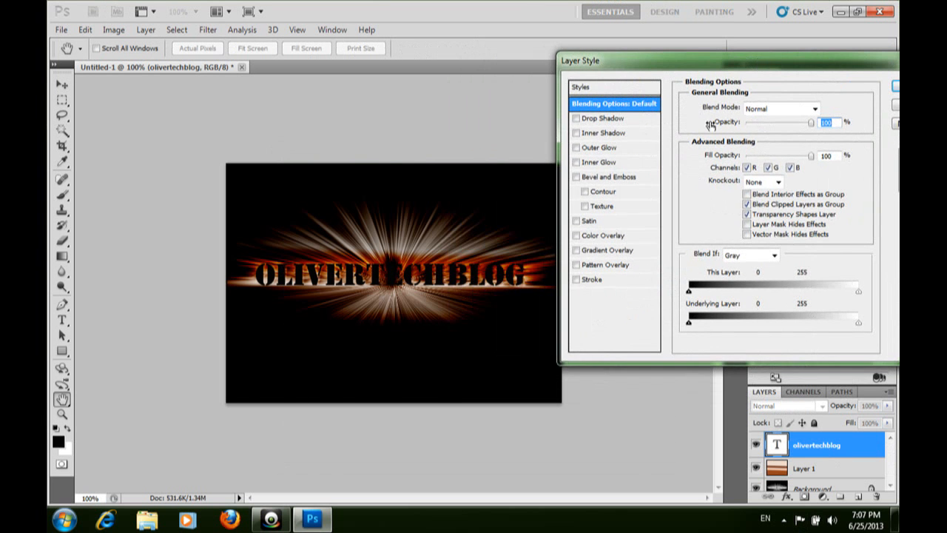
pyautogui.click(577, 119)
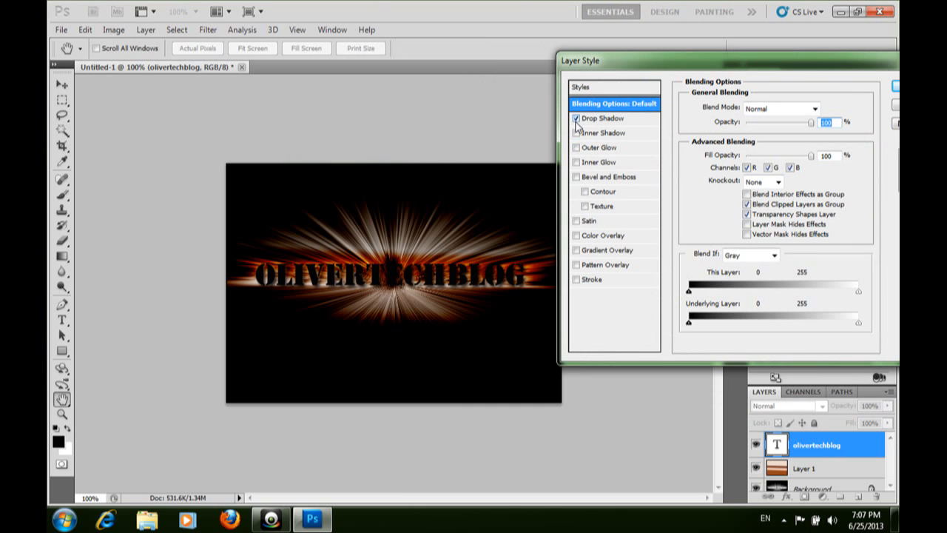
pyautogui.click(577, 134)
pyautogui.click(577, 149)
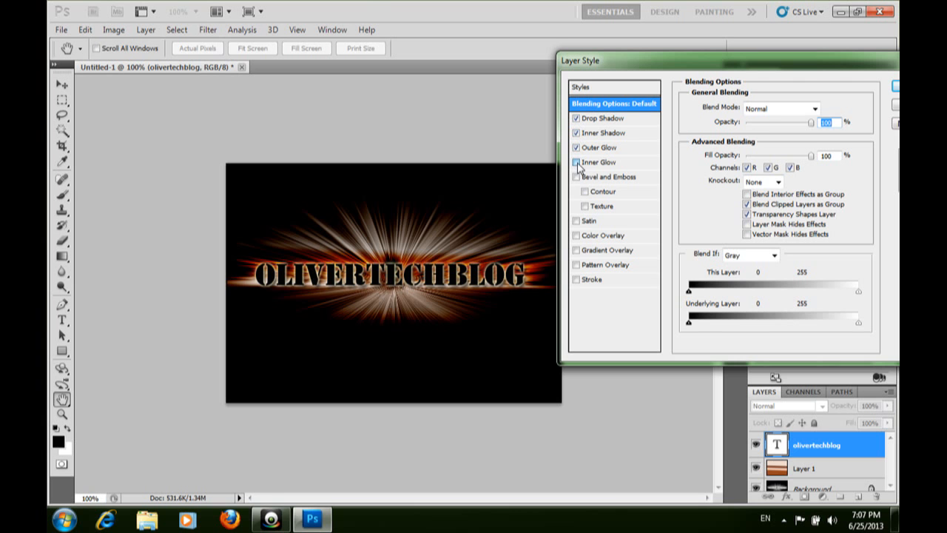
pyautogui.click(577, 163)
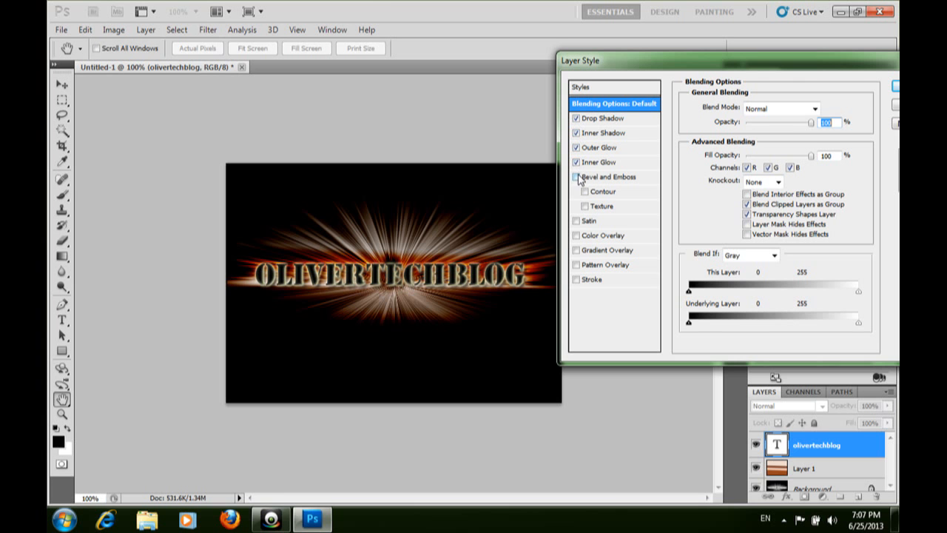
pyautogui.click(577, 178)
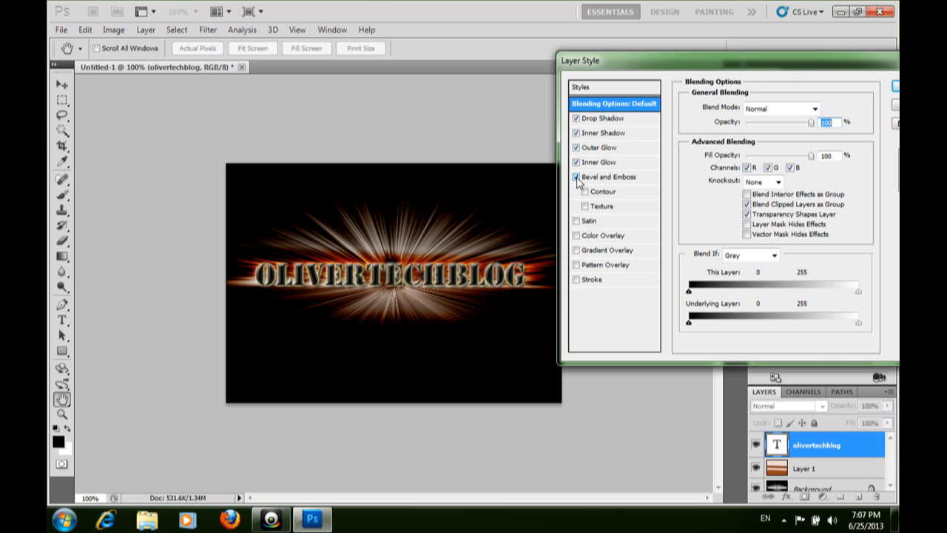
# Step: Set the Blend If black point for This Layer to 6 and apply the layer style to the text
pyautogui.moveTo(656, 65); pyautogui.dragTo(684, 68)
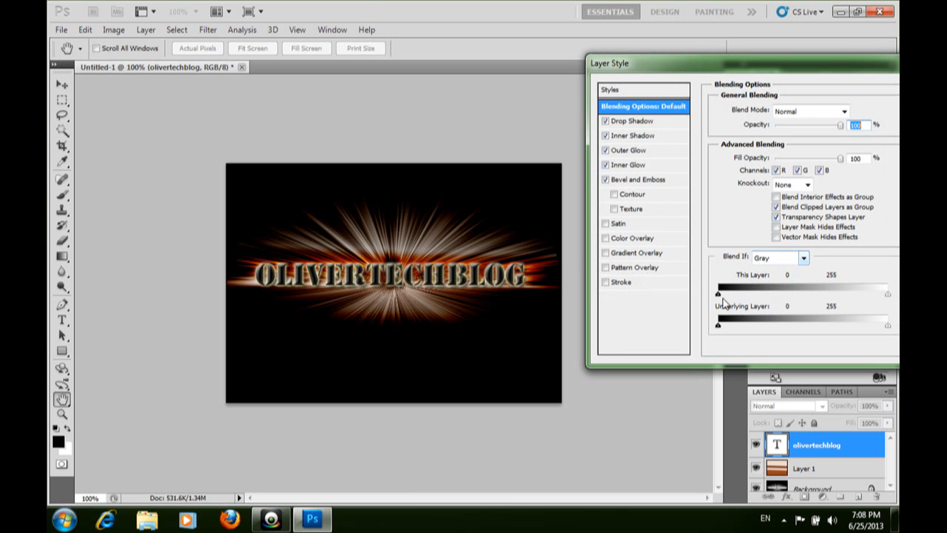
pyautogui.moveTo(718, 295); pyautogui.dragTo(725, 296)
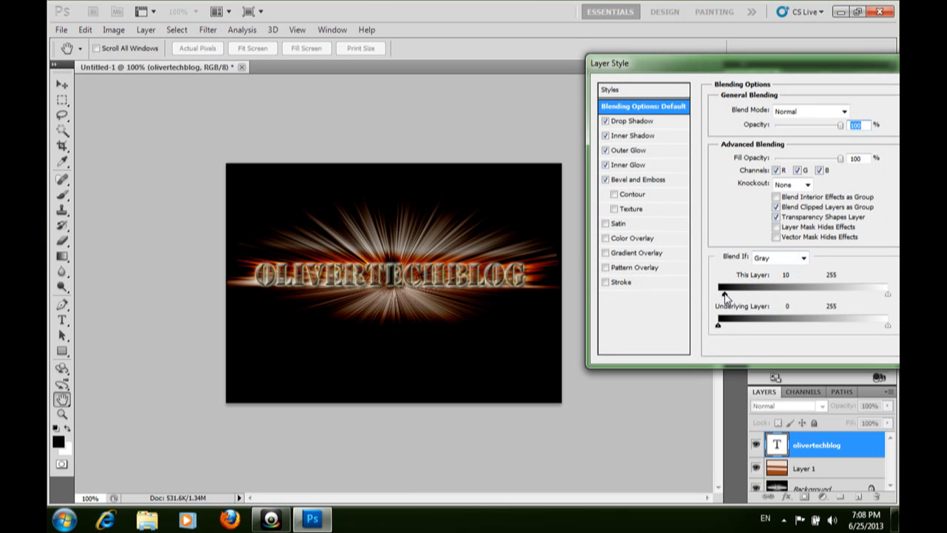
pyautogui.moveTo(725, 297); pyautogui.dragTo(727, 296)
pyautogui.moveTo(719, 327)
pyautogui.mouseDown()
pyautogui.moveTo(732, 327)
pyautogui.moveTo(715, 330)
pyautogui.moveTo(724, 321)
pyautogui.moveTo(728, 329)
pyautogui.moveTo(716, 330)
pyautogui.mouseUp()
pyautogui.moveTo(723, 293); pyautogui.dragTo(723, 297)
pyautogui.moveTo(830, 63); pyautogui.dragTo(711, 123)
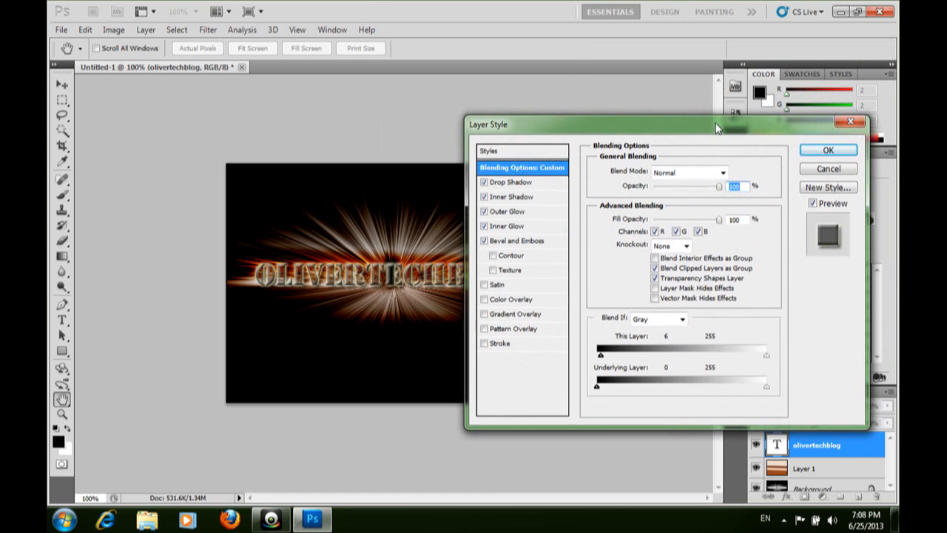
pyautogui.click(829, 146)
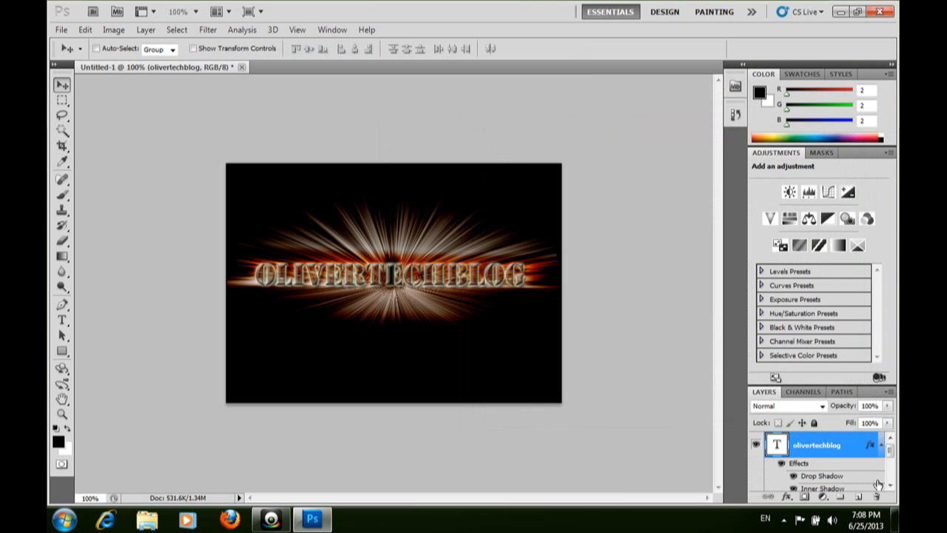
# Step: Flatten the image so the text and gradient layers merge into the Background
pyautogui.moveTo(891, 447)
pyautogui.mouseDown()
pyautogui.moveTo(890, 481)
pyautogui.moveTo(890, 441)
pyautogui.mouseUp()
pyautogui.click(145, 30)
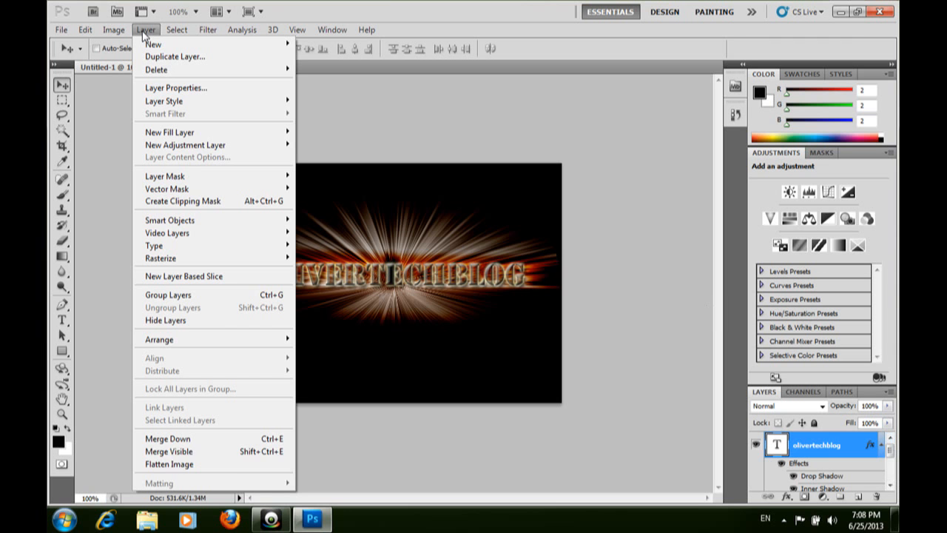
pyautogui.click(175, 464)
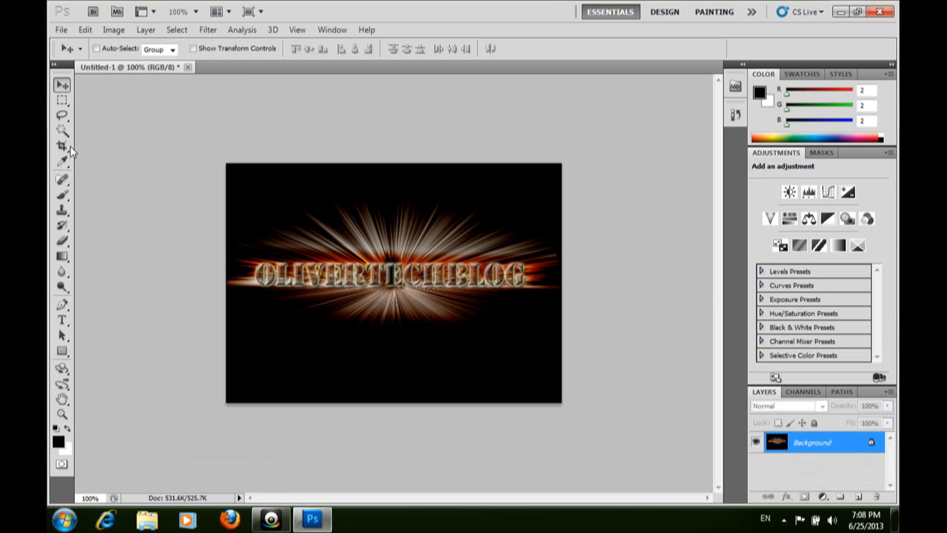
# Step: Start saving the image and choose the My Pictures folder under the HP user folder as the destination
pyautogui.click(59, 30)
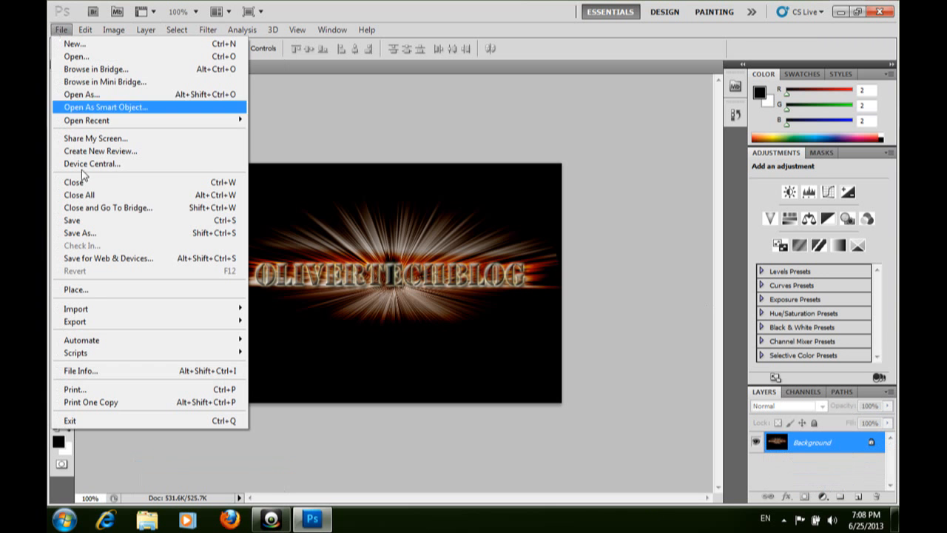
pyautogui.click(93, 222)
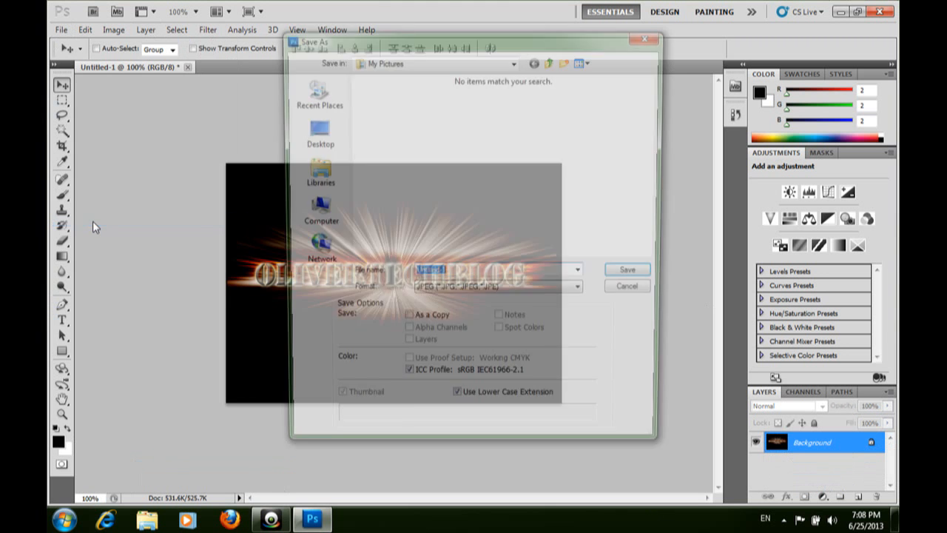
pyautogui.click(314, 132)
pyautogui.doubleClick(518, 91)
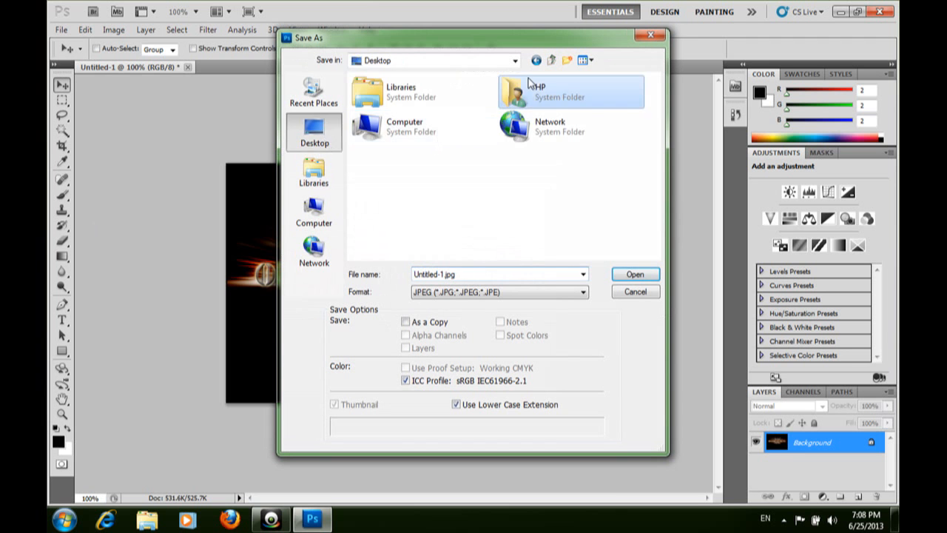
pyautogui.click(474, 169)
pyautogui.doubleClick(475, 169)
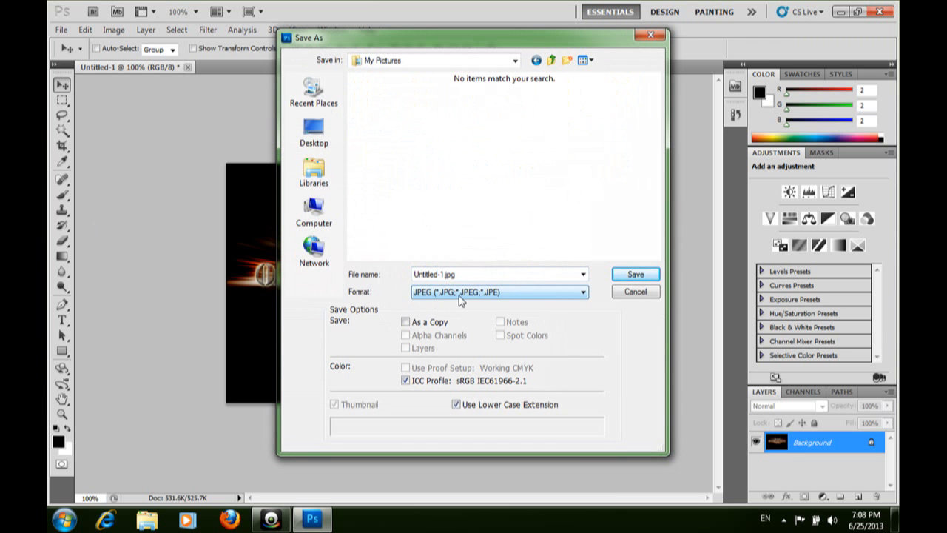
# Step: Name the file olivertechblog and save it in JPEG format with High quality and Baseline ("Standard") options
pyautogui.click(583, 293)
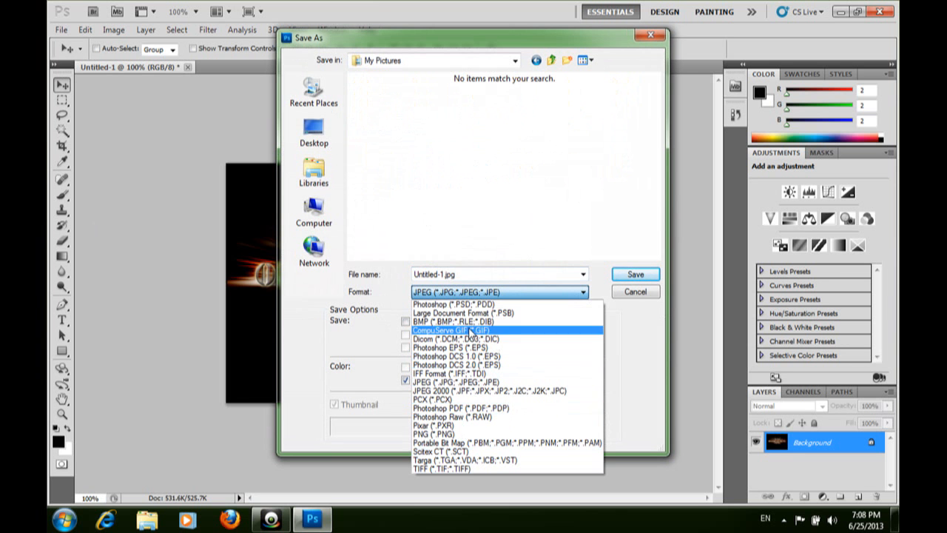
pyautogui.click(477, 276)
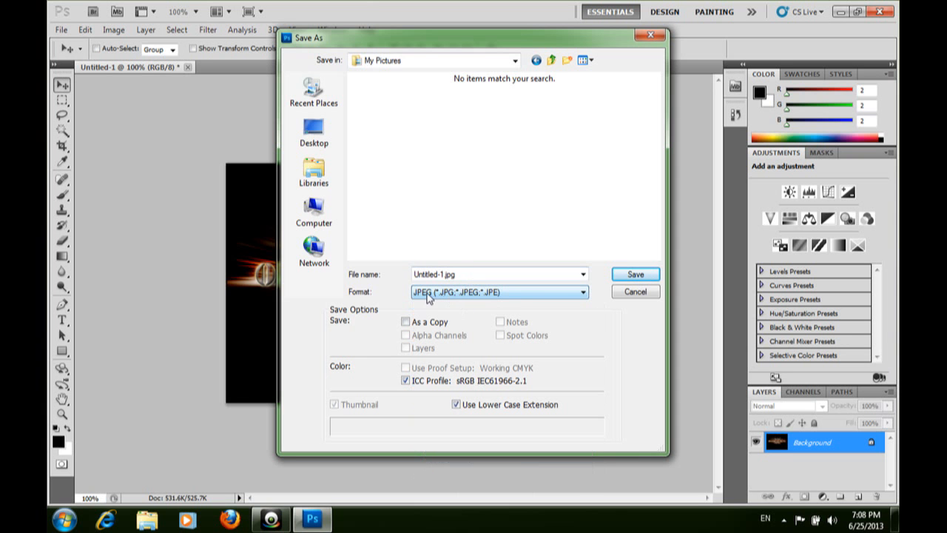
pyautogui.moveTo(488, 273); pyautogui.dragTo(393, 272)
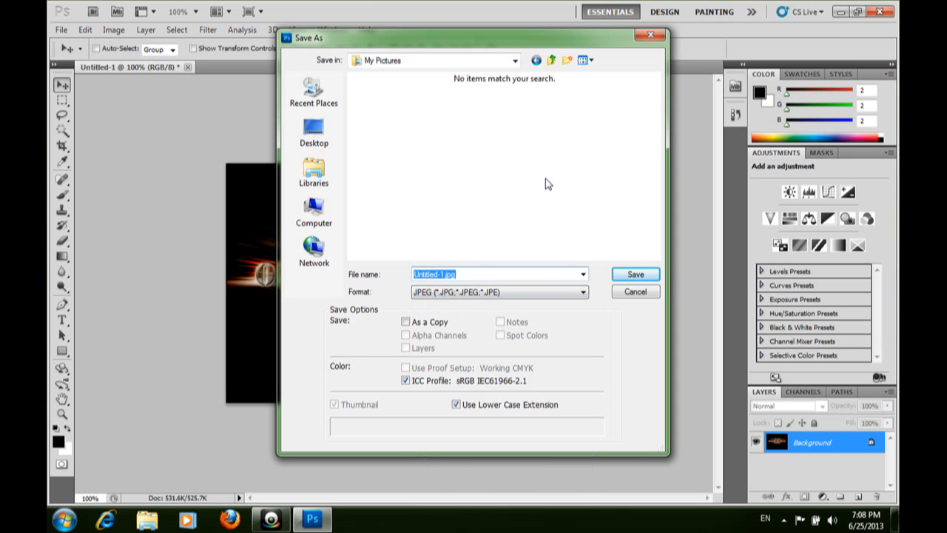
pyautogui.write('olivertechblog')
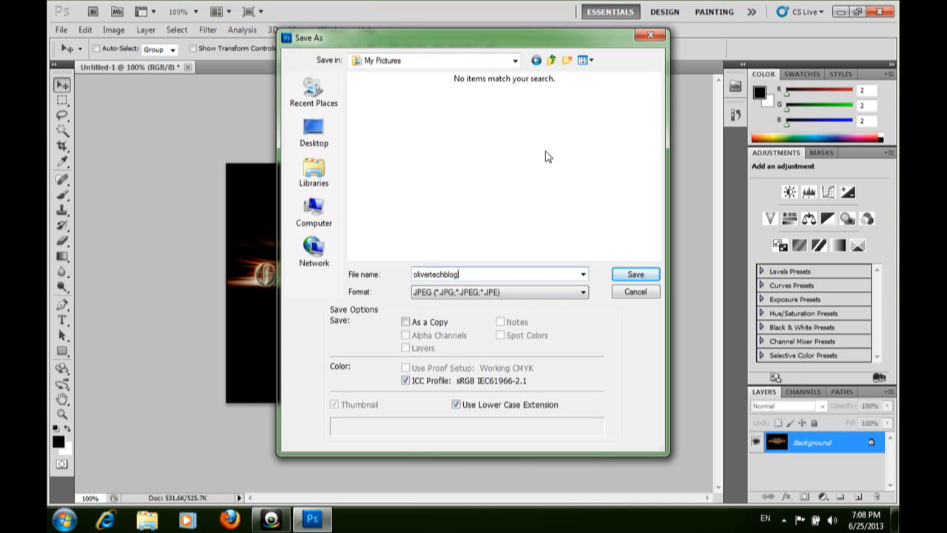
pyautogui.click(629, 276)
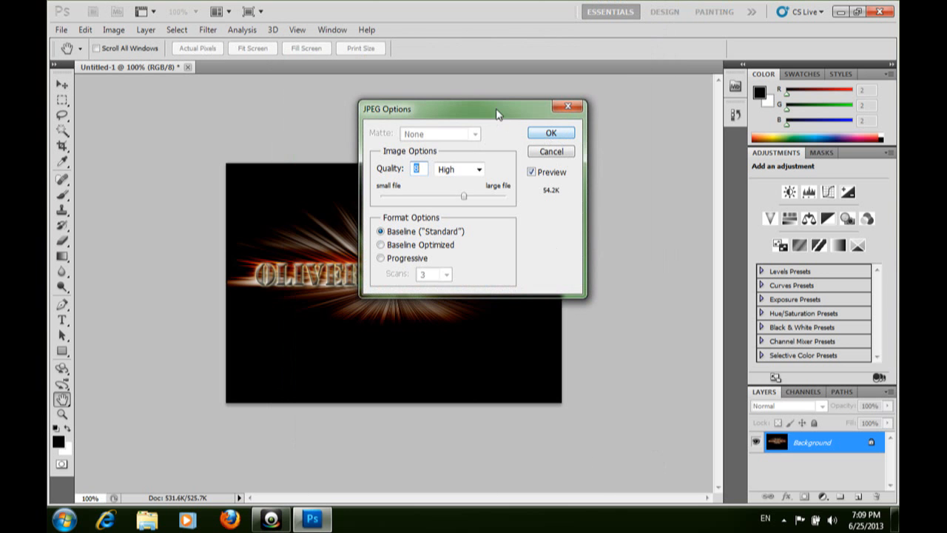
pyautogui.click(546, 133)
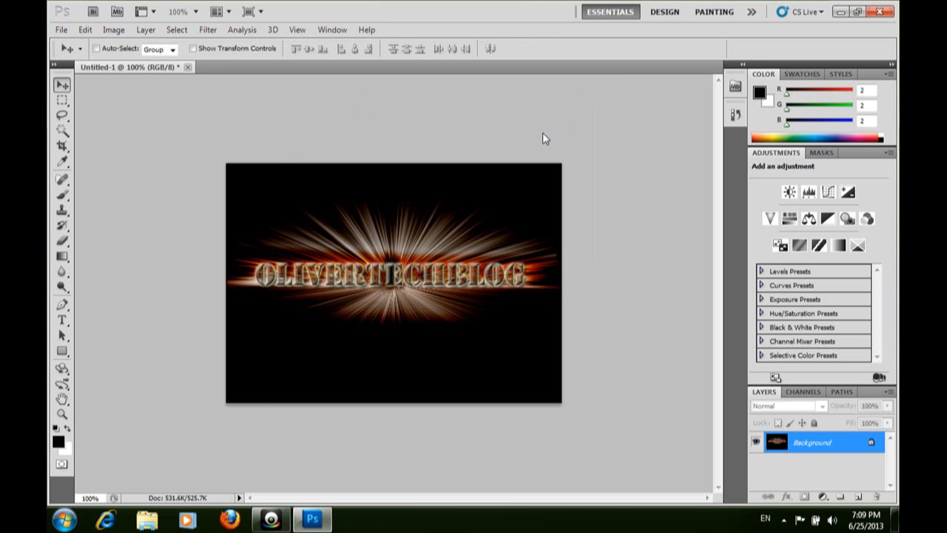
# Step: Close Photoshop and refresh the Windows desktop
pyautogui.click(891, 13)
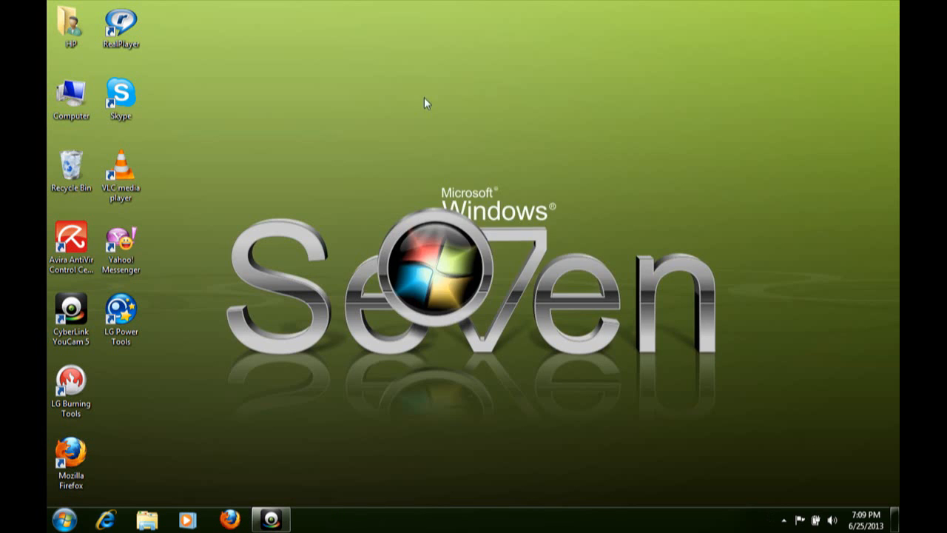
pyautogui.rightClick(425, 98)
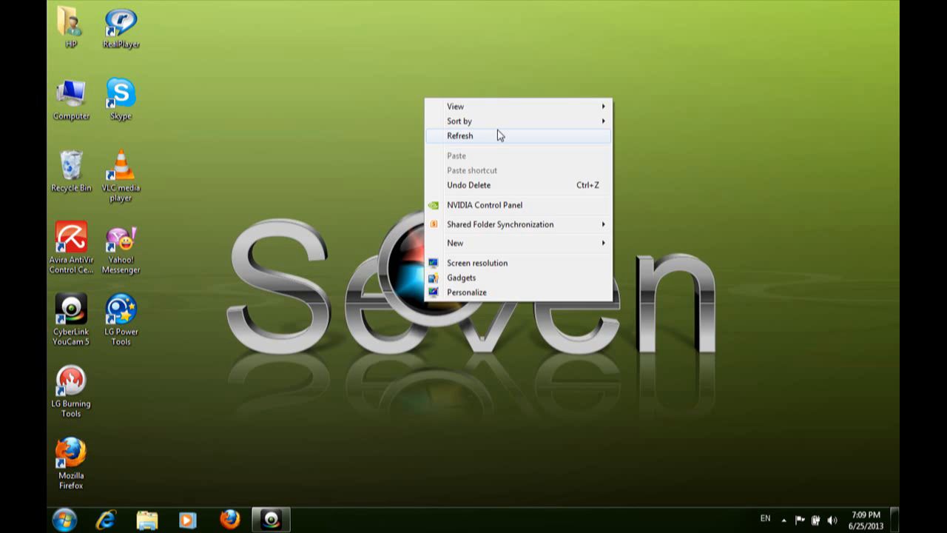
pyautogui.click(499, 136)
pyautogui.rightClick(357, 125)
pyautogui.click(454, 165)
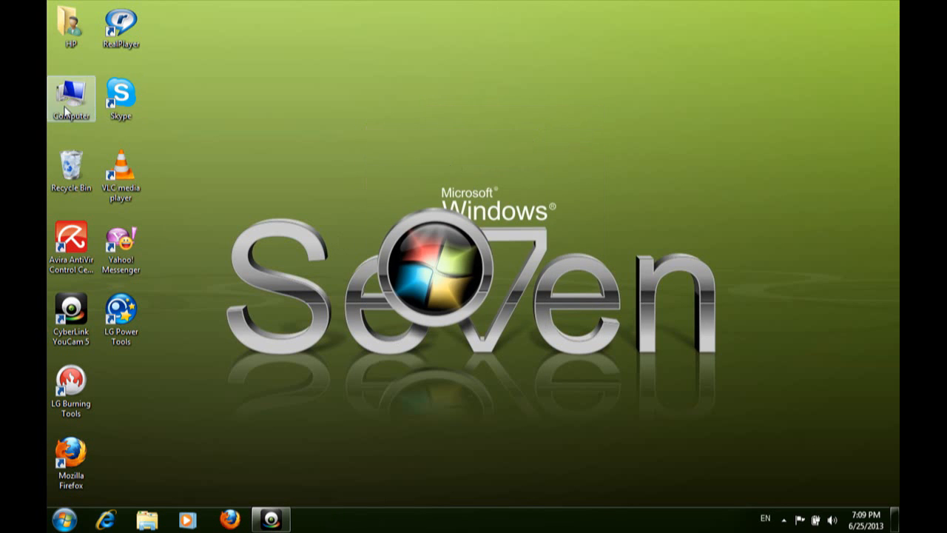
# Step: Open the saved olivertechblog image from the HP user folder's My Pictures in Windows Photo Viewer
pyautogui.doubleClick(70, 26)
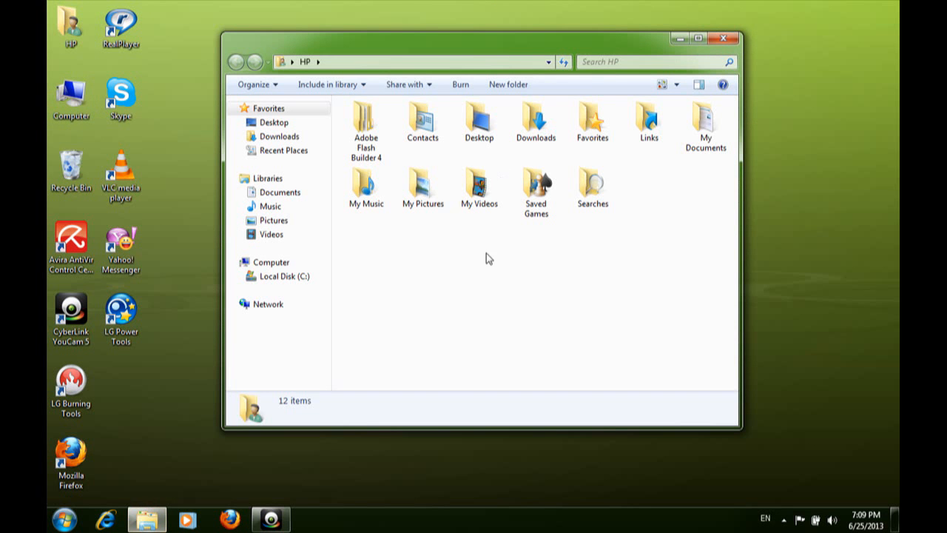
pyautogui.doubleClick(426, 191)
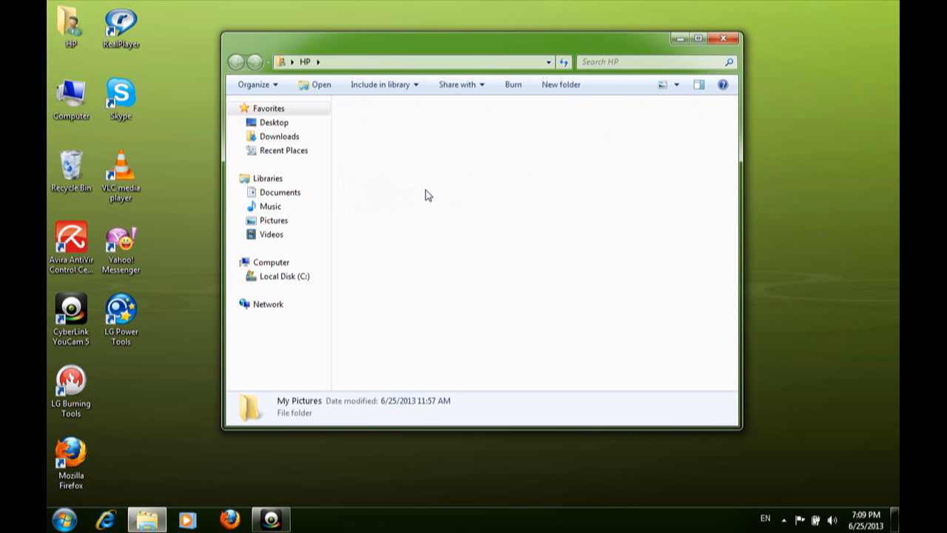
pyautogui.doubleClick(377, 145)
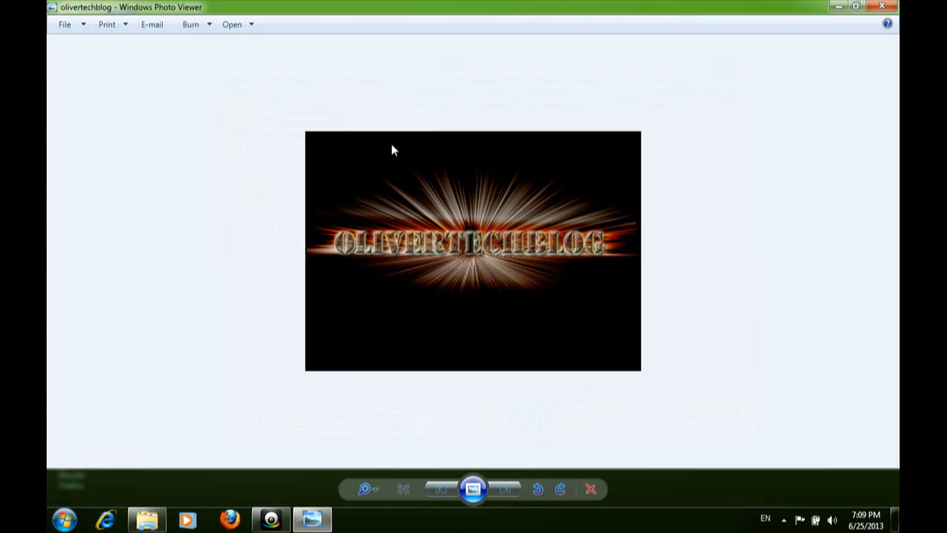